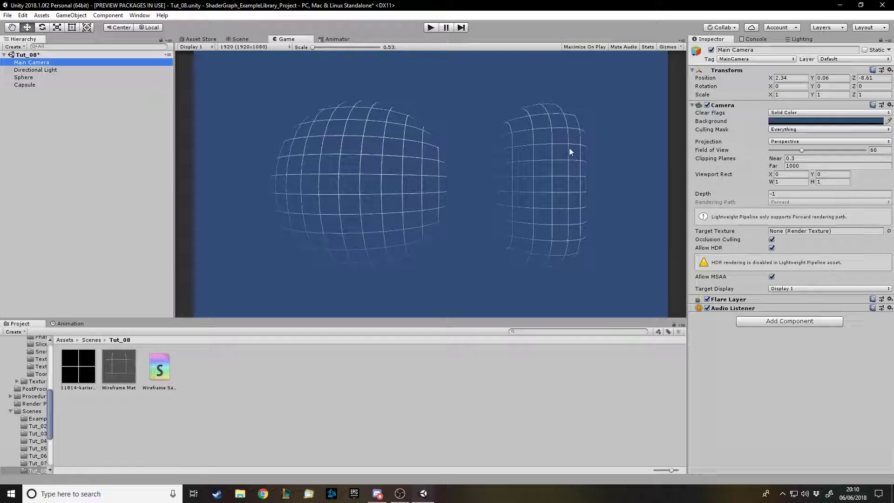
- Reposition the Main Camera to about X 2.26, Y 0.05, Z -9.17 to frame the sphere and capsule
drag(770, 78, 771, 104)
drag(812, 78, 770, 81)
drag(853, 79, 838, 101)
mouse_move(771, 79)
mouse_down()
mouse_move(761, 80)
mouse_move(774, 82)
mouse_up()
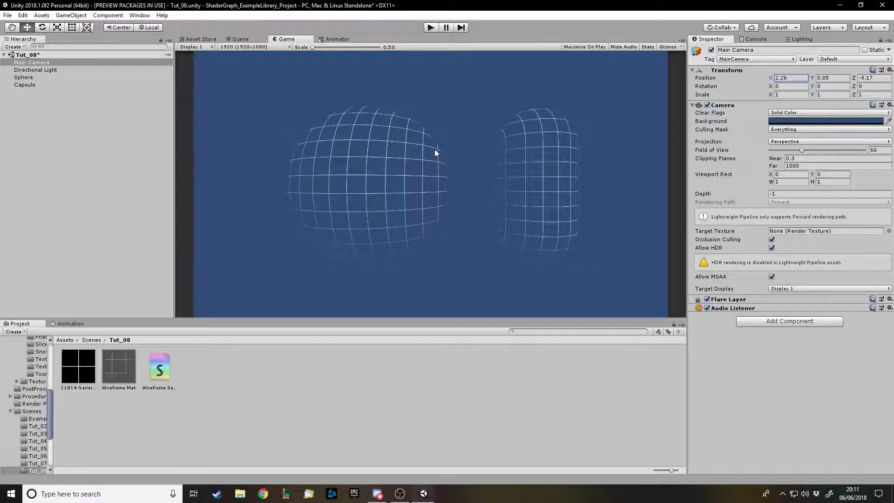
- Delete the existing wireframe shader graph and the Wireframe Mat material from the Tut_08 folder
click(385, 156)
click(281, 375)
click(159, 372)
key(Delete)
key(Return)
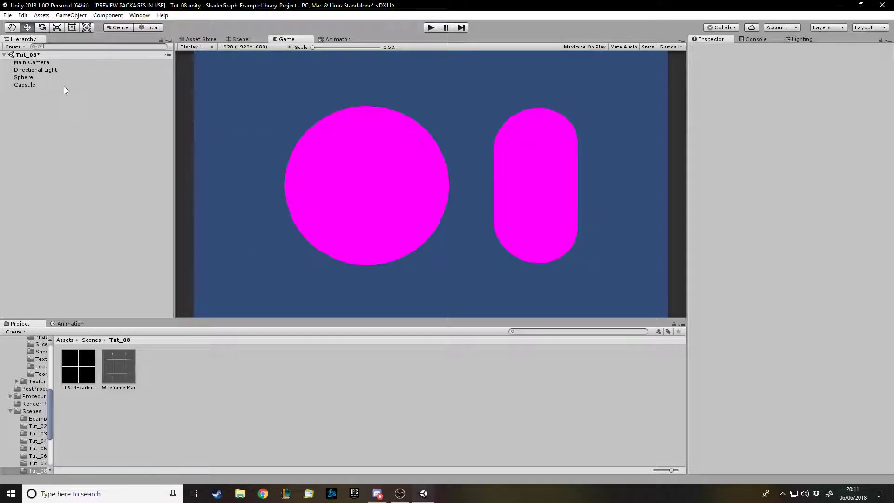
right_click(163, 379)
click(130, 373)
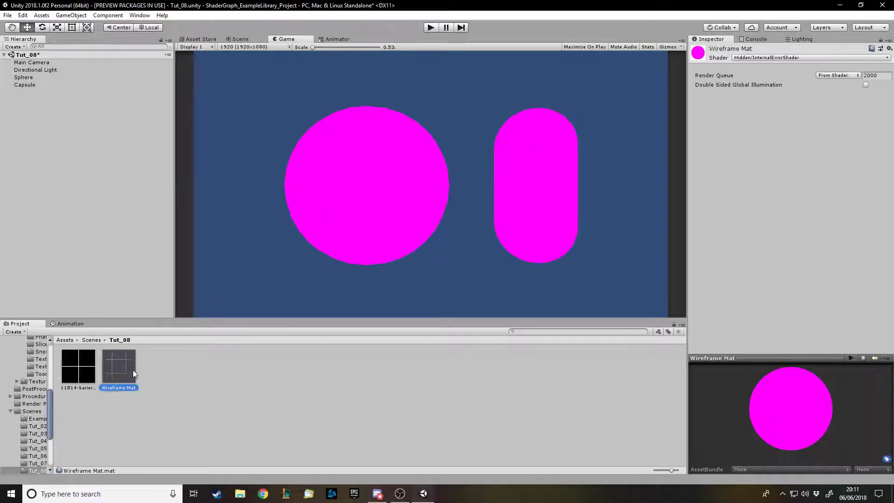
key(Delete)
key(Return)
- Create a new material named Wireframe Mat in the Tut_08 folder
right_click(143, 371)
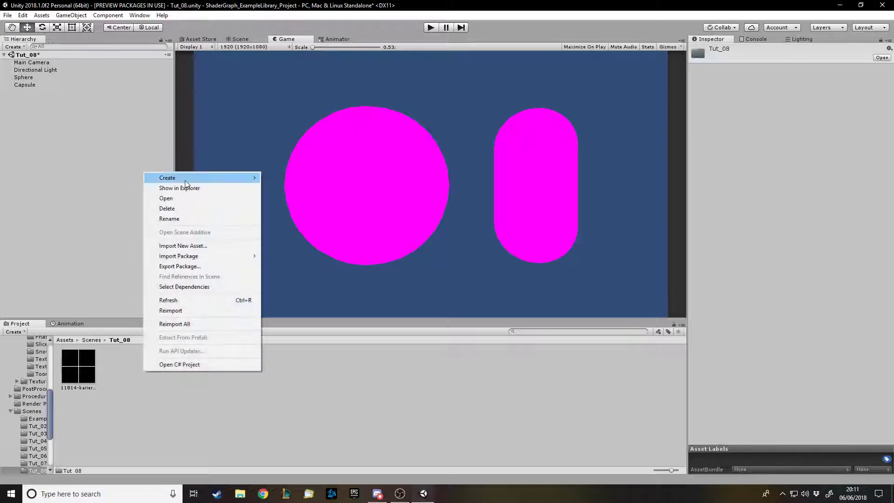
mouse_move(187, 182)
click(299, 288)
text(Wireframe Mat)
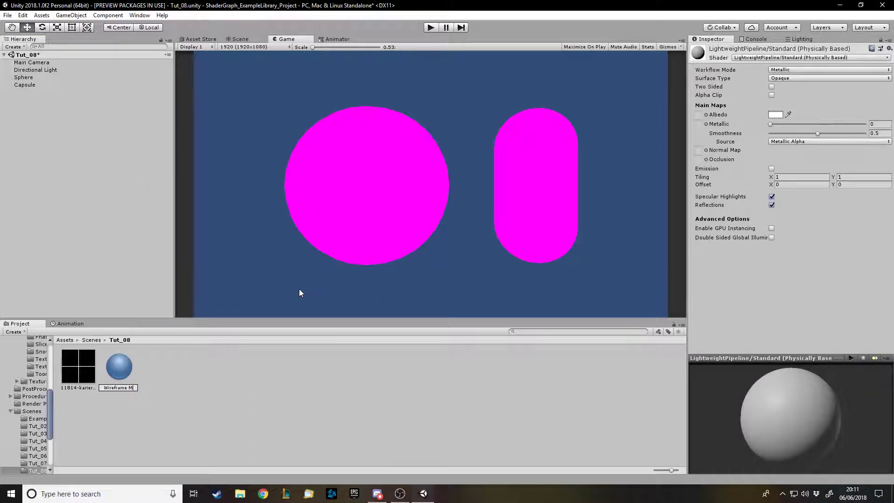
key(Return)
- Assign the Wireframe Mat material to both the Sphere and the Capsule
drag(119, 368, 31, 80)
drag(110, 369, 35, 84)
click(149, 373)
- Create a PBR Graph shader named Wireframe Sahder in the Tut_08 folder
right_click(149, 373)
mouse_move(209, 179)
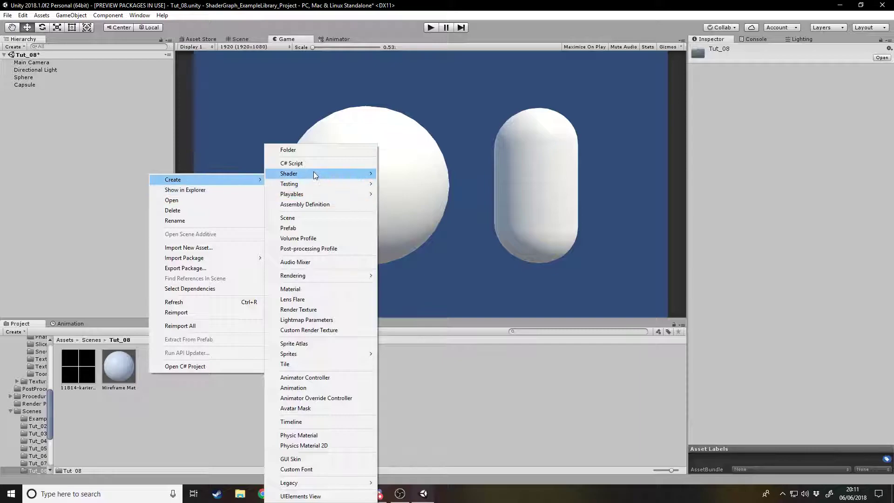
mouse_move(313, 171)
click(434, 219)
text(Wireframe Sahder)
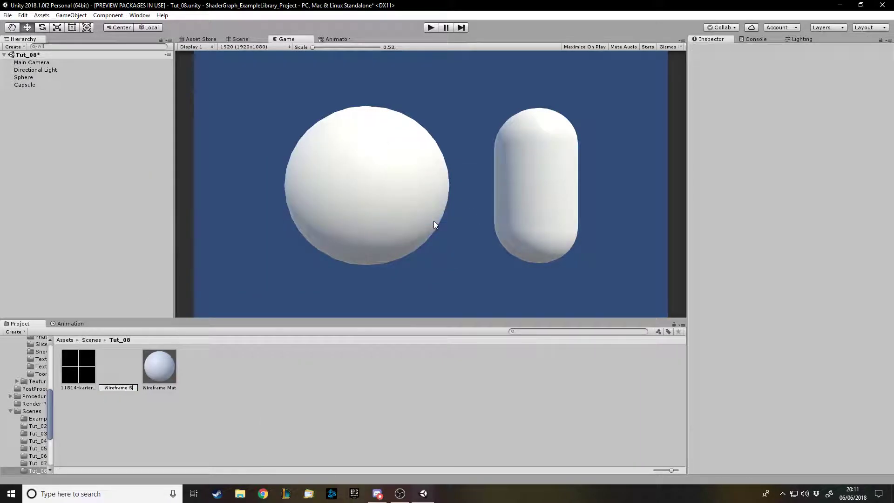
key(Return)
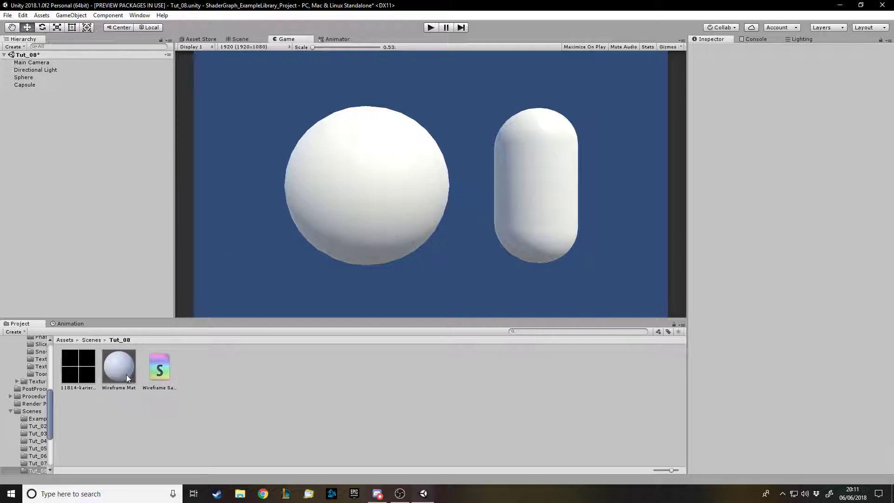
- Correct the shader graph's name to Wireframe Shader and assign it to the Wireframe Mat material
click(163, 388)
click(172, 388)
click(171, 388)
key(BackSpace)
text(a)
click(219, 375)
drag(159, 370, 122, 368)
- Delete the Wireframe Shader graph and create a PBR Graph named wdawdadaw in its place
click(158, 372)
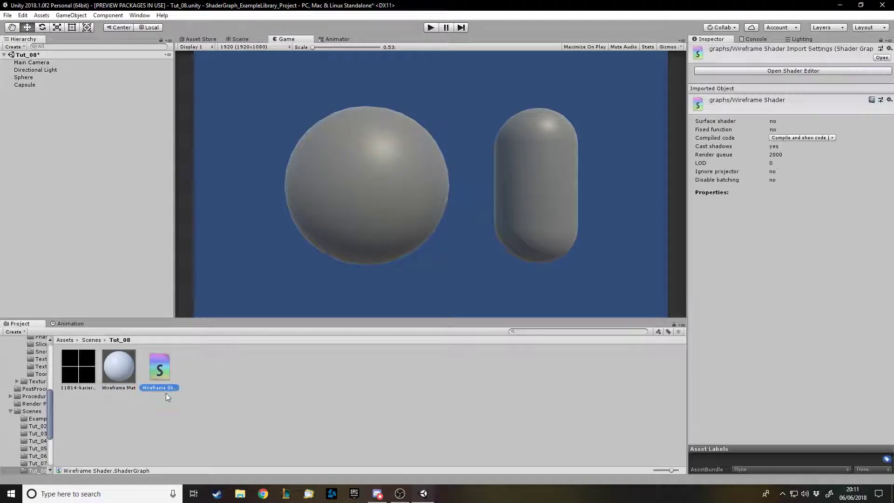
key(shift+Delete)
right_click(160, 369)
mouse_move(201, 174)
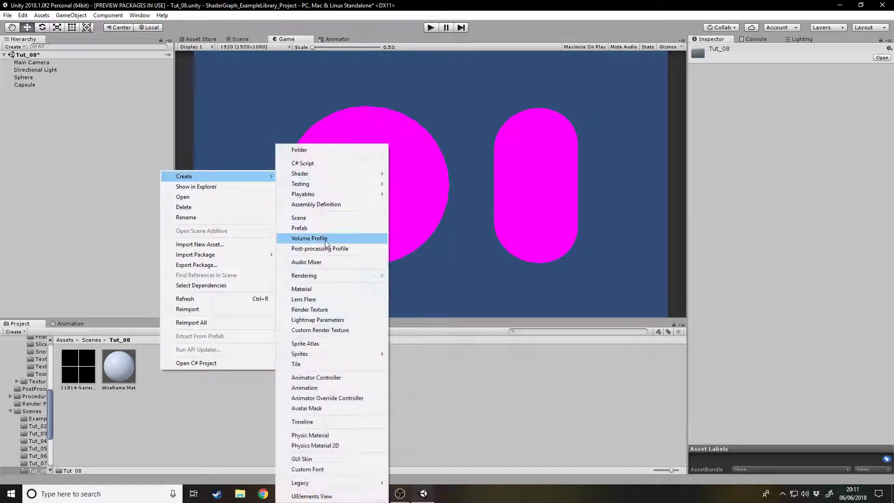
mouse_move(378, 176)
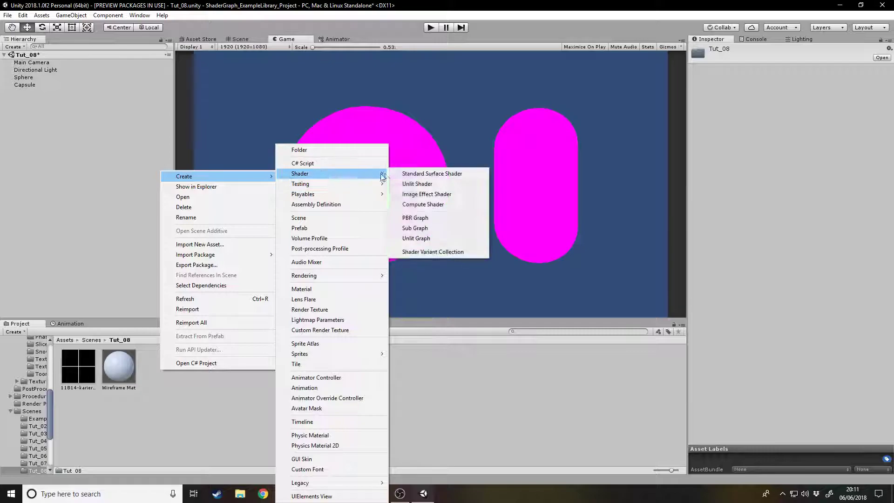
click(421, 216)
text(wdawdadaw)
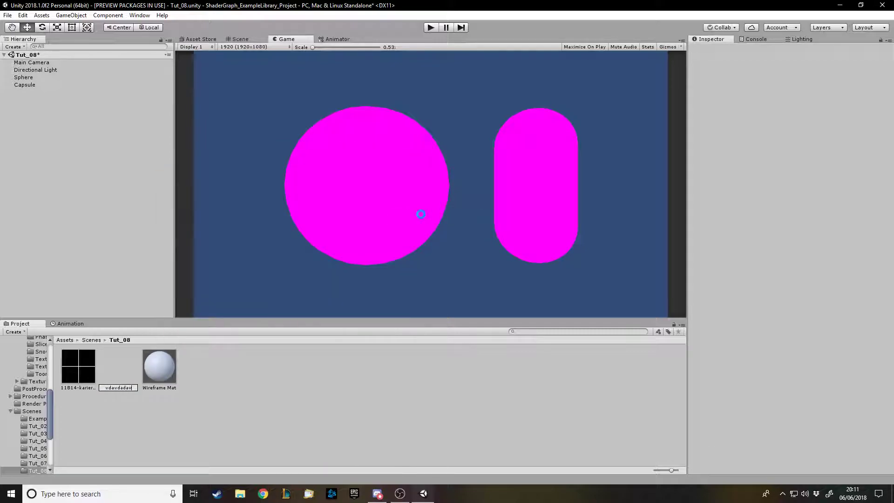
- Open the wdawdadaw graph in the shader editor and arrange its window so the PBR Master node has free space beside it
double_click(121, 375)
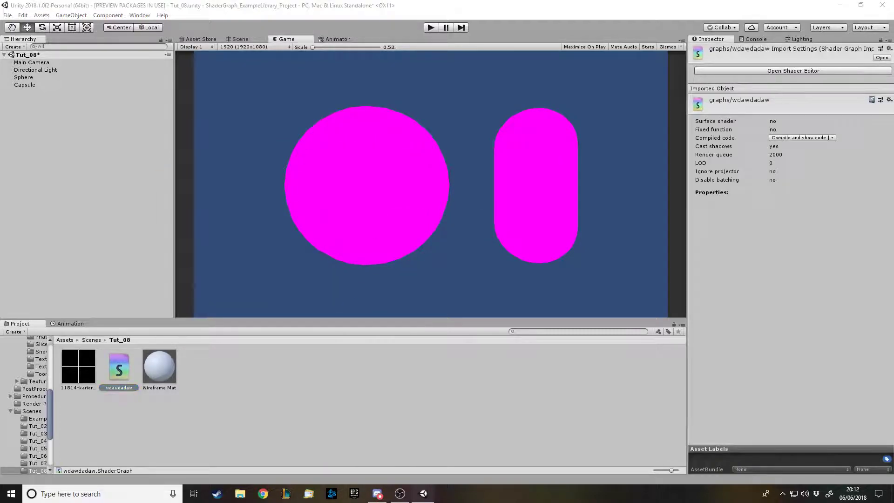
drag(768, 76, 209, 58)
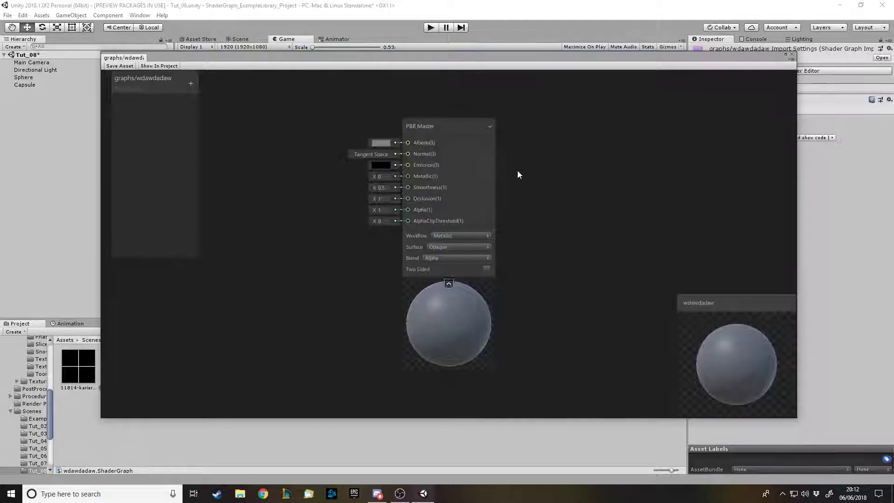
scroll(507, 194, down, 3)
scroll(393, 192, up, 3)
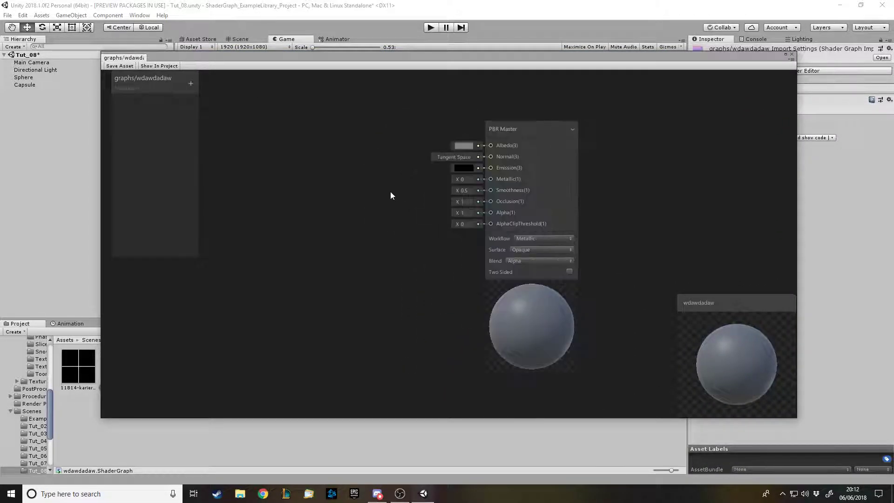
drag(376, 60, 414, 59)
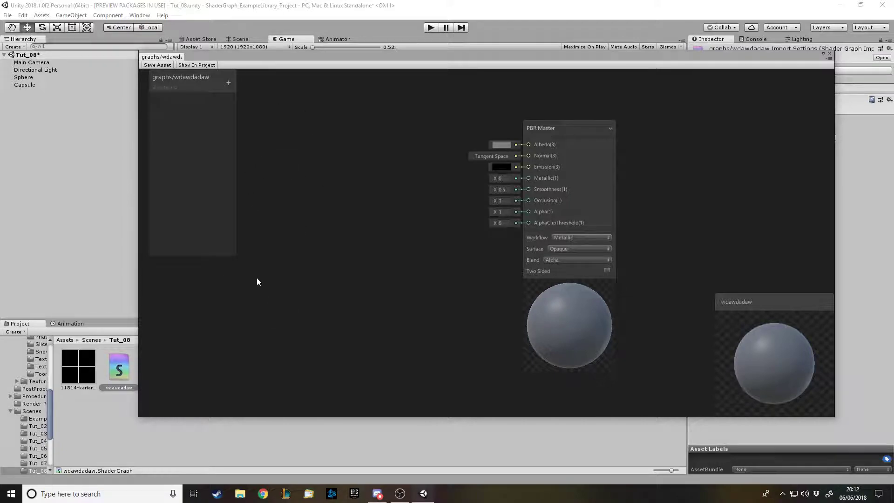
scroll(418, 223, down, 2)
scroll(438, 228, up, 2)
scroll(457, 233, down, 2)
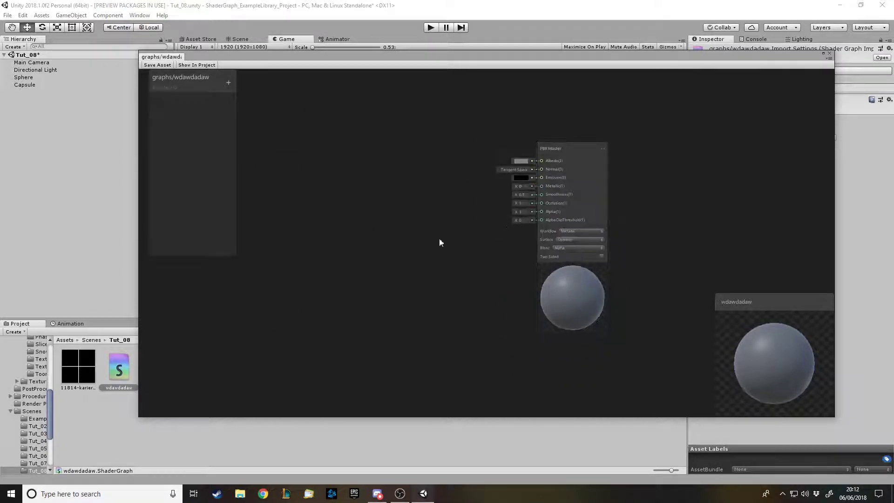
scroll(394, 273, up, 2)
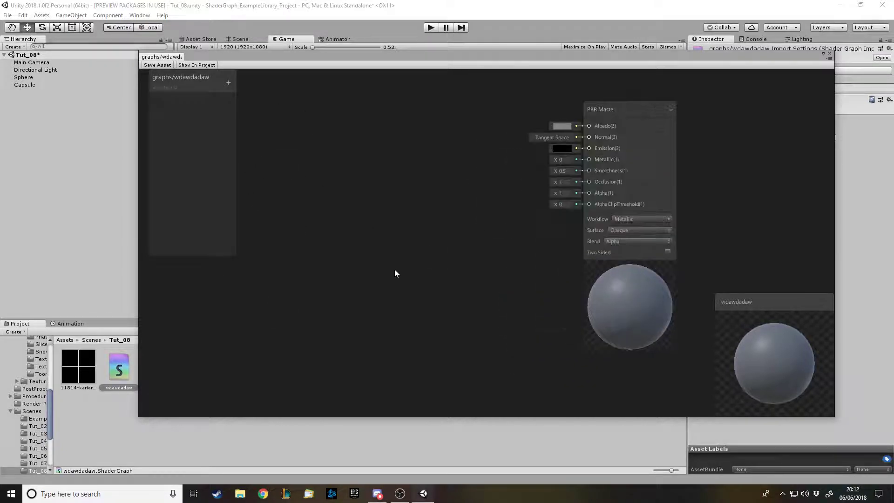
- Add a Texture property named Wireframe Mat to the shader graph
click(229, 82)
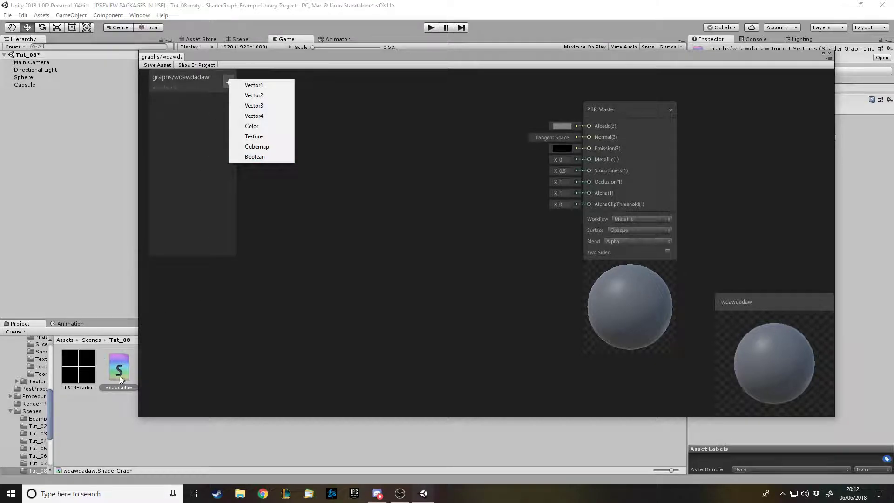
click(273, 132)
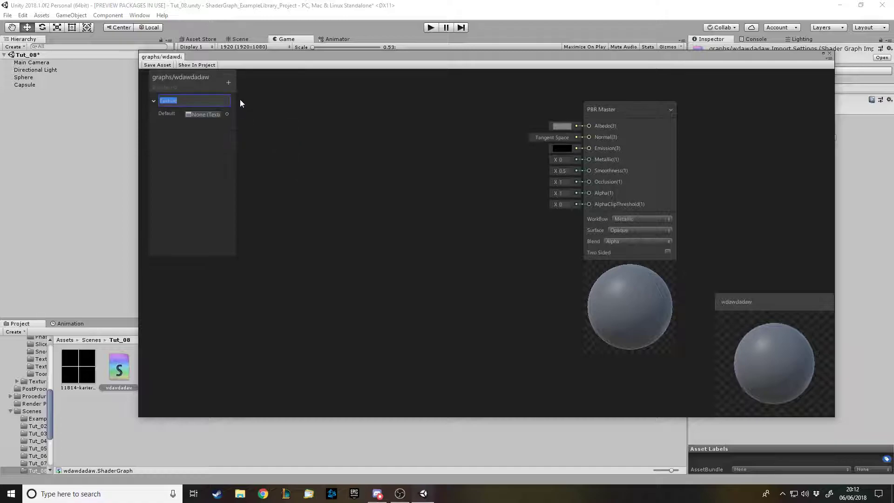
text(Wireframe Mat)
key(Return)
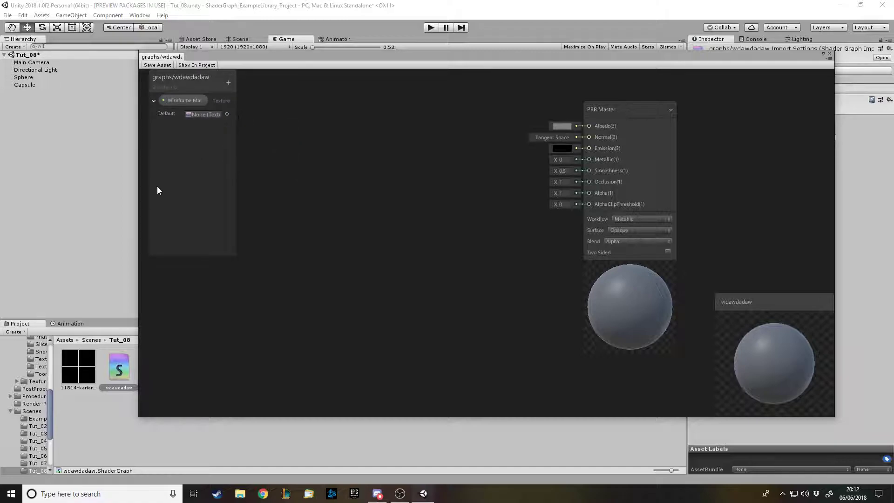
- Set the black 11814 line texture as the Wireframe Mat property's default and place the property as a node in the graph
drag(84, 383, 205, 114)
drag(307, 140, 309, 142)
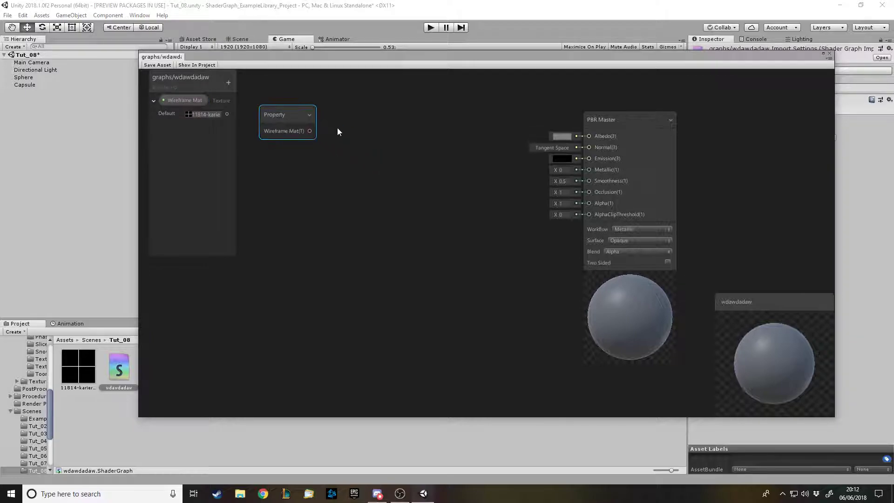
scroll(414, 139, down, 3)
scroll(318, 153, up, 2)
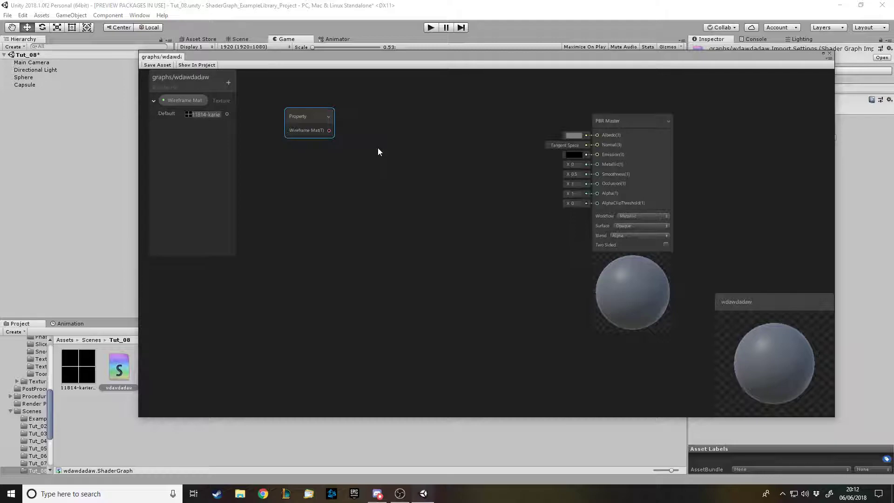
drag(312, 116, 286, 105)
- Add a Sample Texture 2D node between the property node and the PBR Master
click(350, 156)
key(space)
text(same)
key(BackSpace)
text(ple)
key(Down)
key(Return)
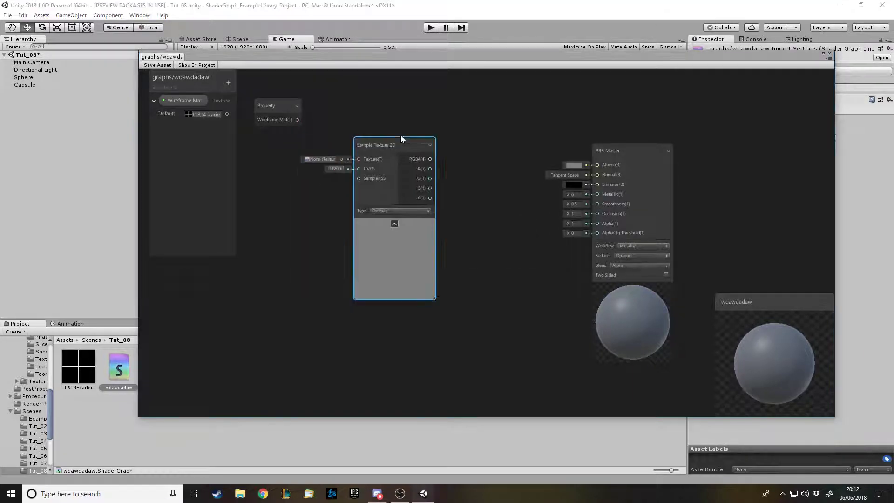
- Wire the Wireframe Mat property into the sampler's Texture input and its RGBA output into Albedo, and save the shader asset
drag(298, 120, 357, 150)
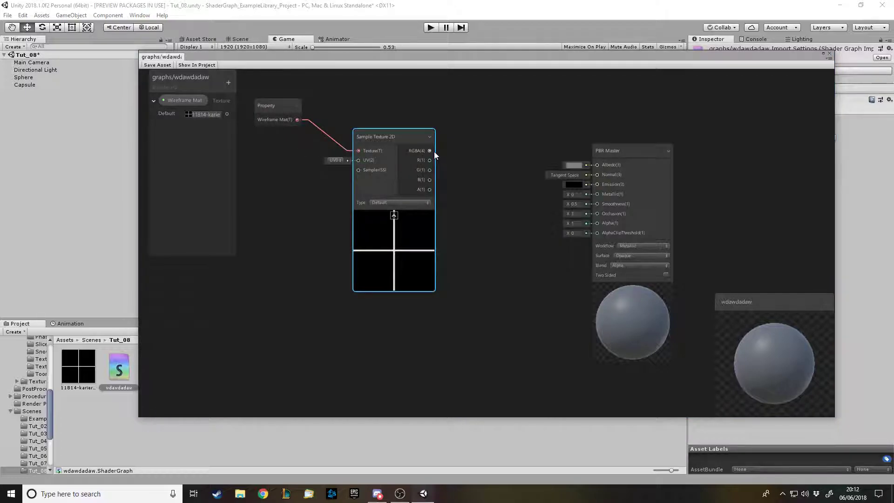
drag(430, 151, 601, 164)
click(171, 65)
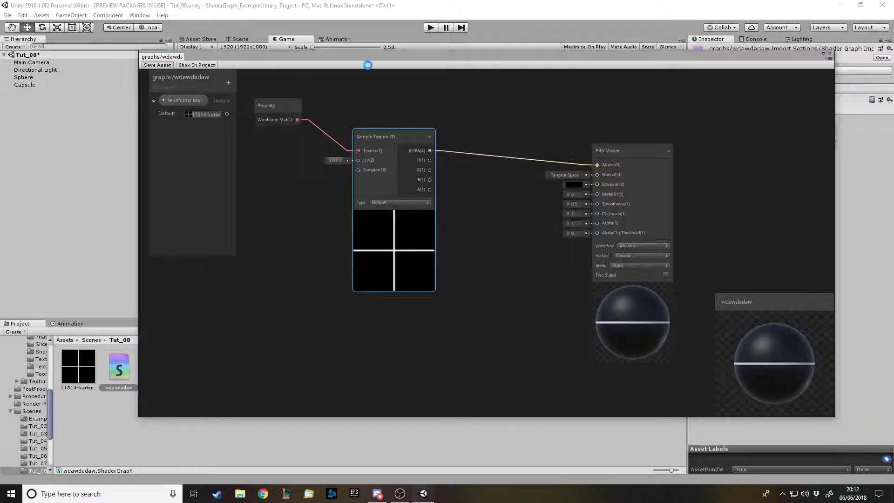
- Move the shader editor out of the way and assign the wdawdadaw shader to the Wireframe Mat material
drag(436, 57, 387, 383)
drag(204, 380, 206, 395)
drag(117, 370, 160, 365)
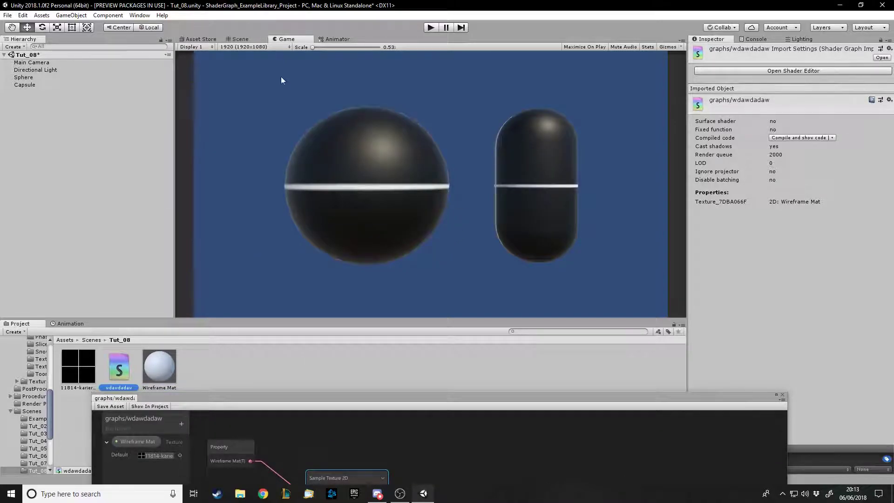
- Inspect the textured sphere and capsule from a higher angle in the Scene view
click(252, 40)
alt+drag(384, 122, 399, 217)
key(w)
right_drag(400, 216, 419, 356)
key(s)
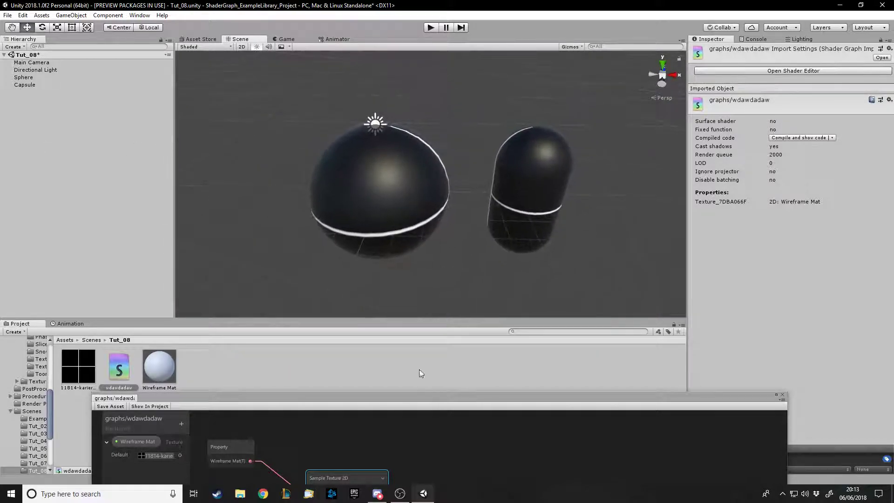
- Bring the shader editor back into view and add a Tiling And Offset node to the graph
drag(419, 398, 432, 77)
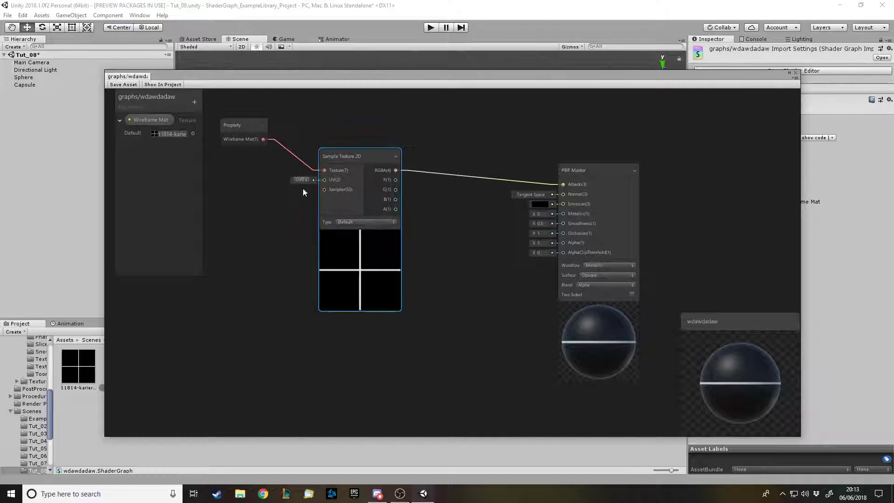
scroll(284, 196, down, 3)
scroll(297, 215, up, 4)
scroll(430, 238, down, 3)
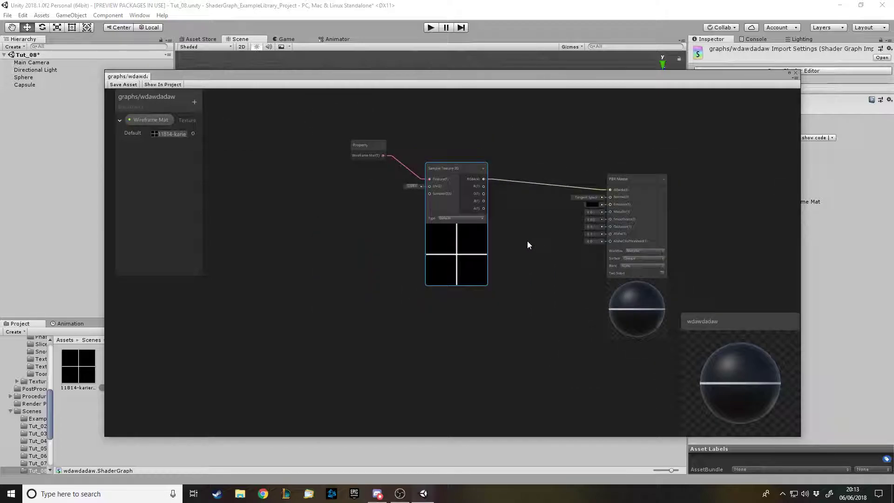
click(341, 201)
key(space)
text(til)
key(Return)
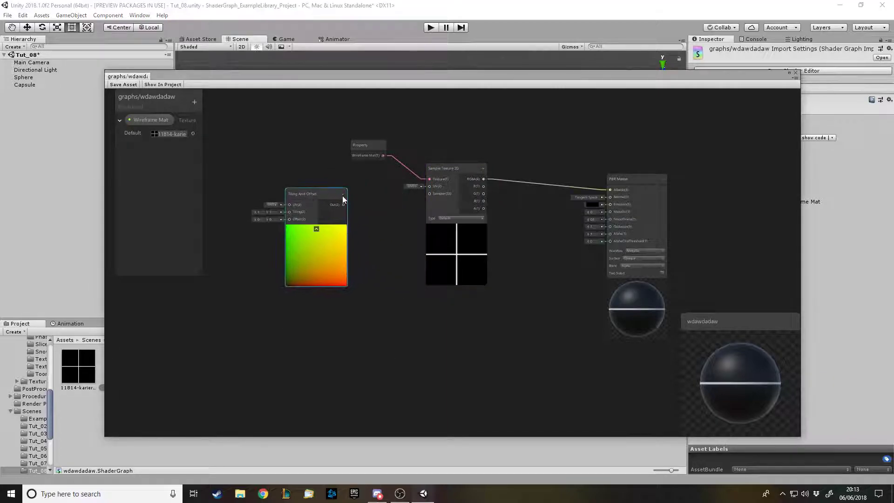
- Connect the Tiling And Offset output to the Sample Texture 2D node's UV input and line the node up beside it
drag(344, 204, 429, 185)
drag(327, 194, 339, 184)
scroll(318, 226, up, 2)
- Try a tiling of about X -4.06, Y 9.52 and an offset X of about 4.96 on the Tiling And Offset node
drag(251, 194, 333, 202)
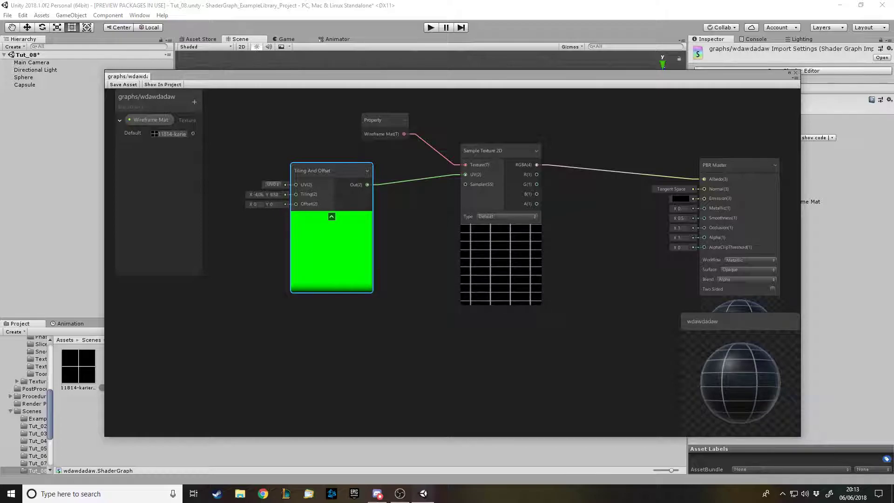
drag(252, 205, 261, 206)
drag(284, 205, 289, 204)
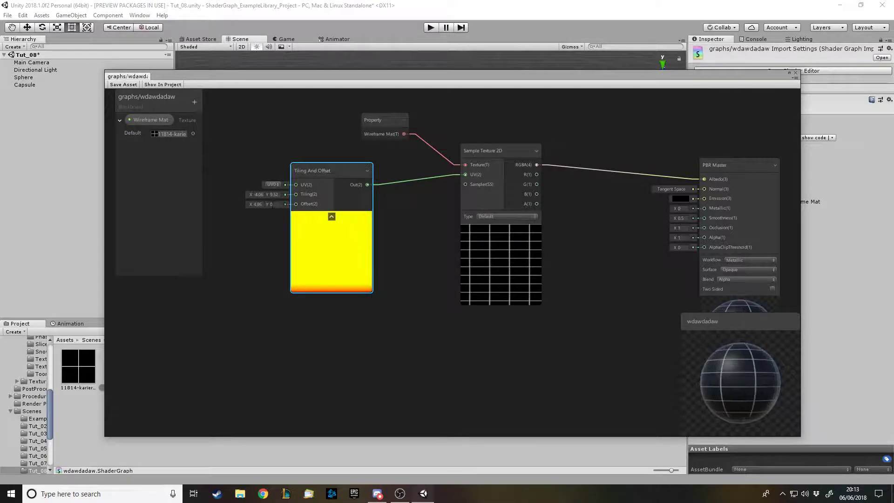
- Reset the Tiling And Offset node to an offset X of 0 and a tiling of X 1, Y 1
text(0.5)
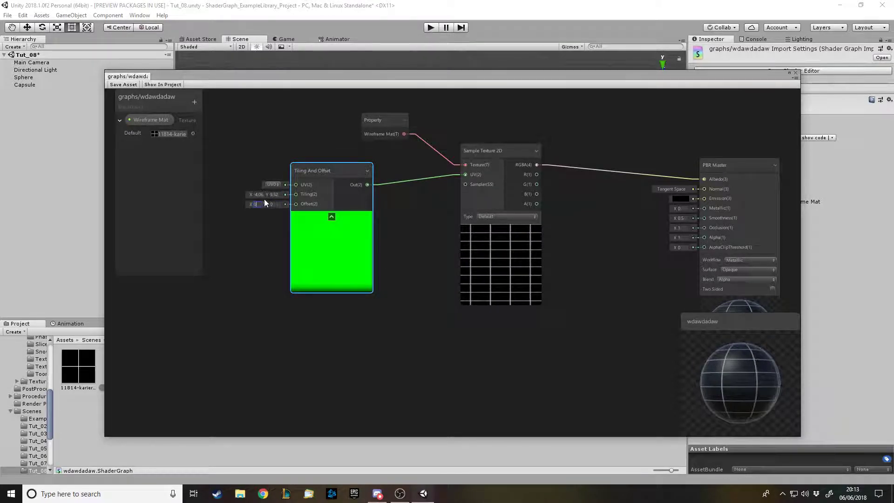
text(1)
click(275, 195)
text(1)
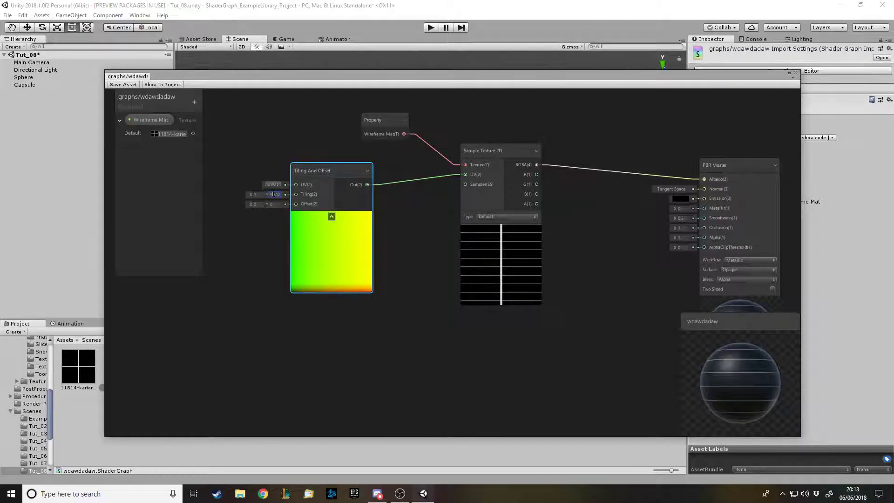
- Set the Y tiling of the Tiling And Offset node to 1
text(1)
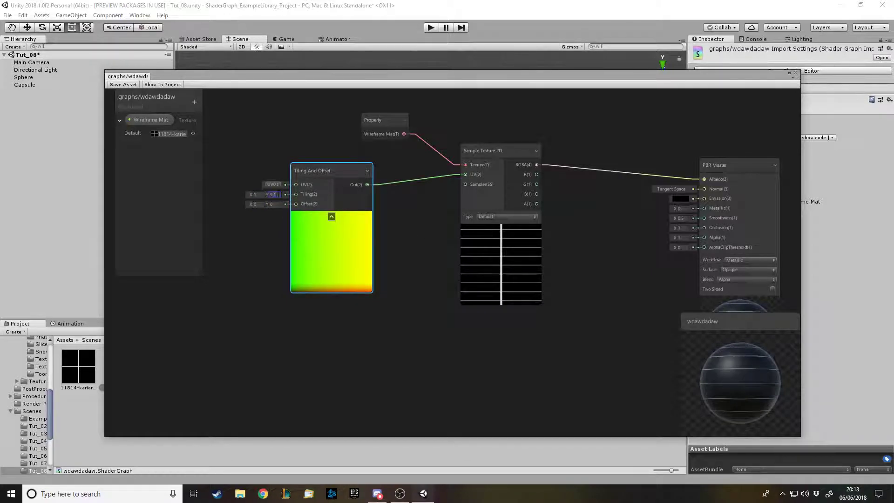
text(1)
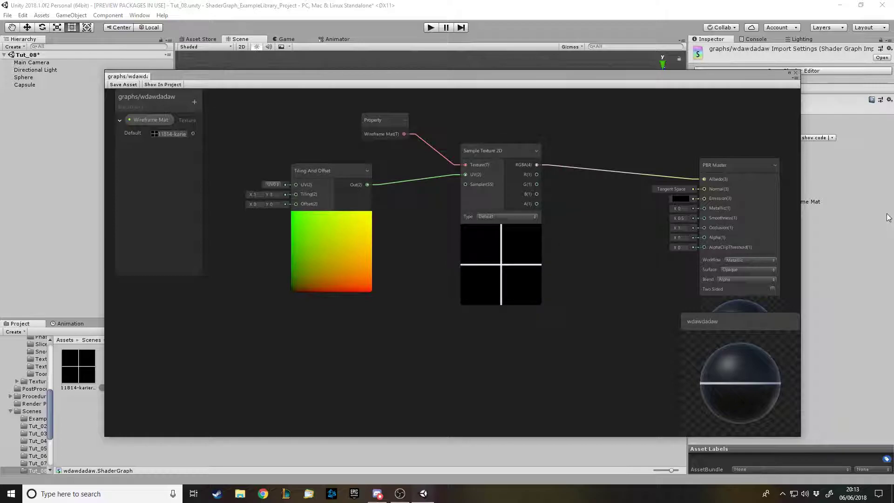
click(527, 192)
- Add a Position node to the graph and place it beside the Tiling And Offset node
scroll(526, 193, down, 3)
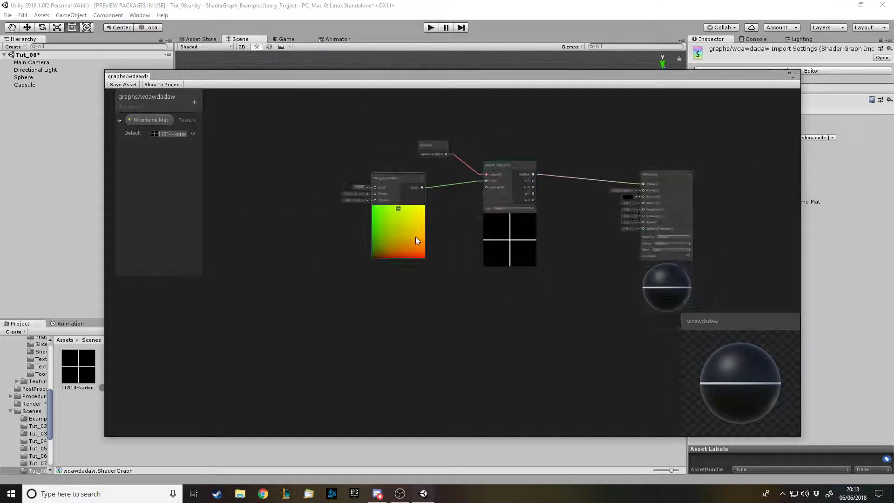
key(space)
text(po)
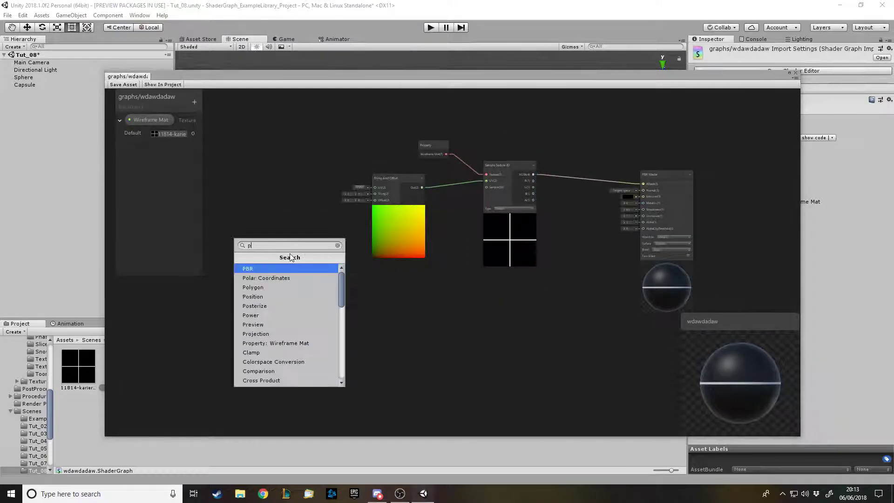
key(Return)
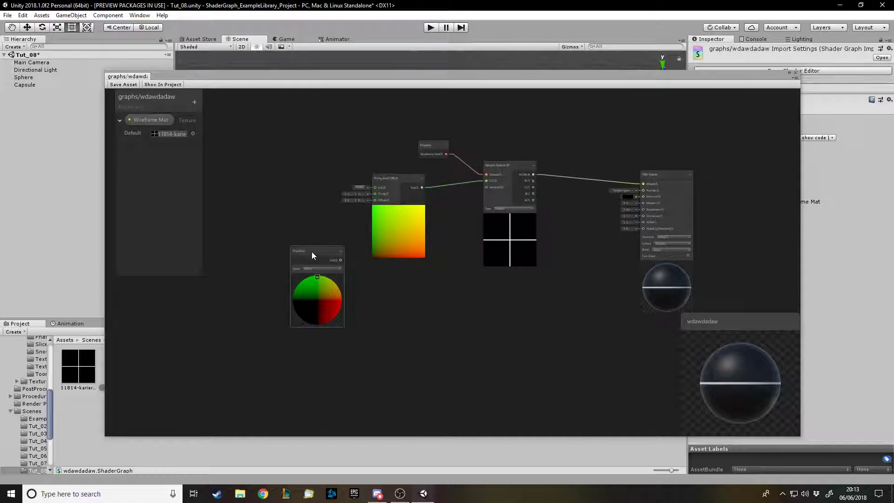
drag(311, 251, 282, 202)
- Connect the Position node's output to the Tiling And Offset node's UV input and line the Position node up with it
scroll(302, 215, up, 2)
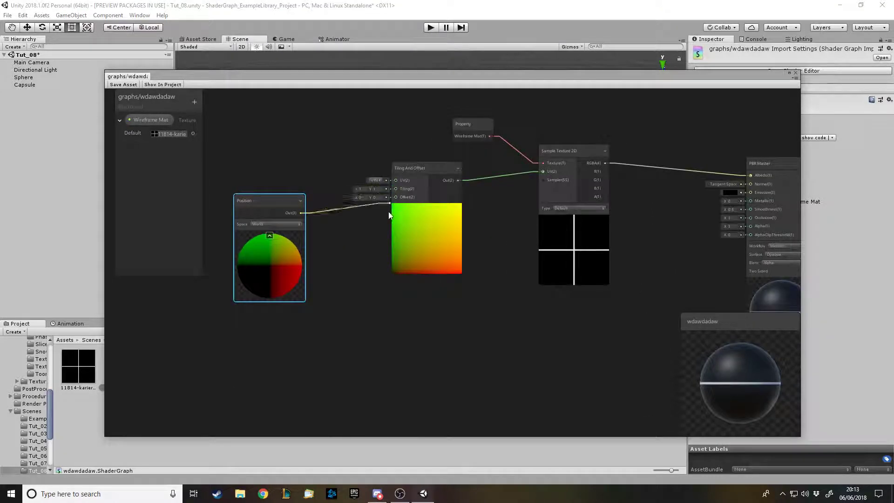
drag(393, 193, 395, 180)
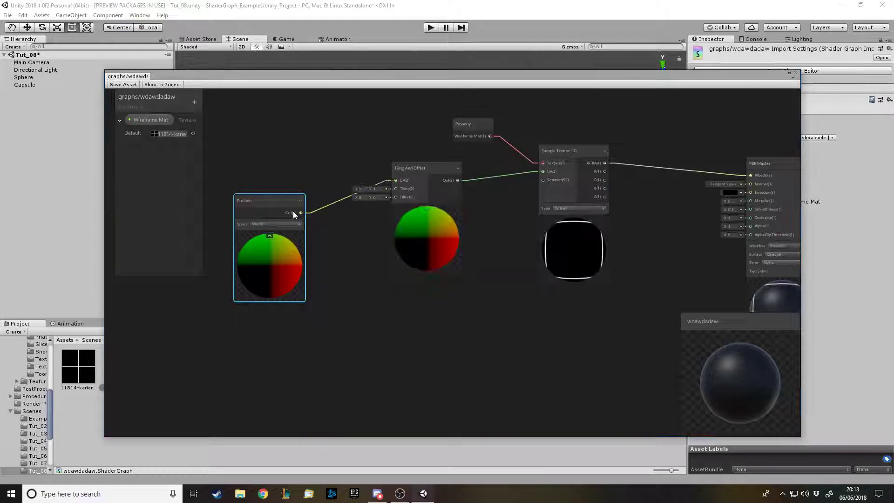
drag(269, 214, 275, 197)
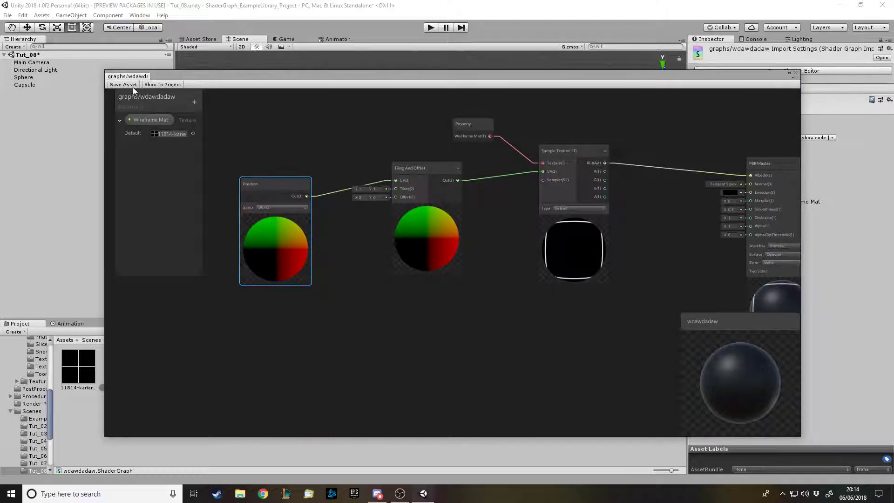
- Uncover the scene and examine the world-space grid on the sphere and capsule from several angles and distances
drag(378, 79, 355, 383)
right_drag(395, 179, 421, 178)
key(w)
key(s)
key(w)
key(s)
alt+drag(421, 182, 690, 176)
alt+drag(547, 177, 477, 238)
key(s)
right_drag(477, 237, 432, 228)
alt+drag(433, 232, 315, 191)
right_drag(467, 198, 501, 219)
click(446, 374)
- Try the Position node in Tangent space, save the shader and examine the pattern on the sphere and capsule
drag(447, 376, 457, 188)
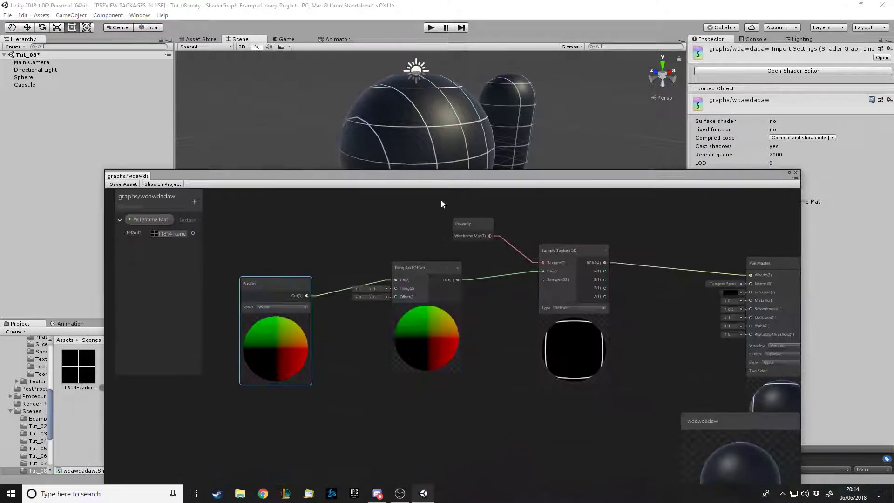
click(272, 306)
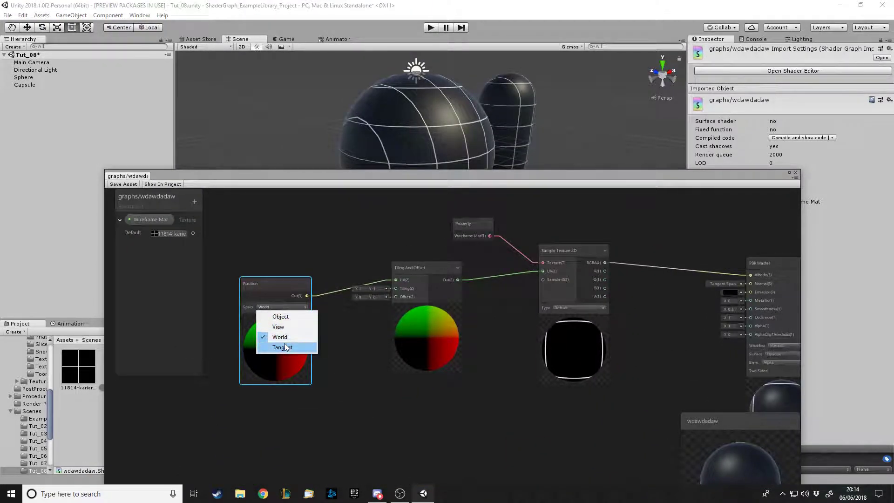
click(282, 347)
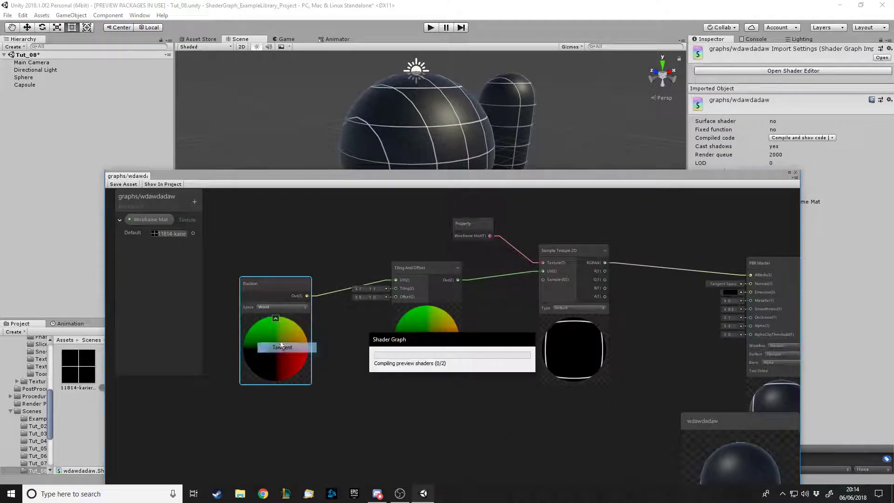
click(125, 186)
drag(334, 178, 332, 369)
right_drag(467, 232, 319, 229)
key(d)
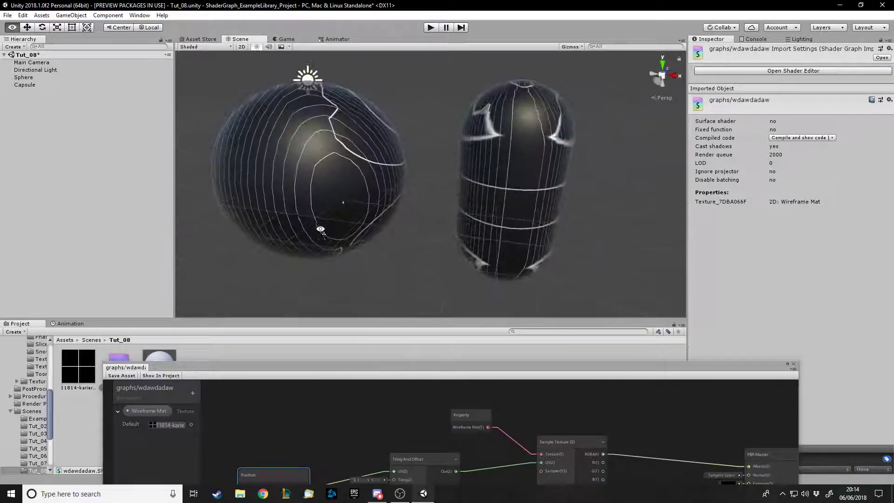
- Try the Position node in View space and examine the grid on both objects while changing the viewing distance
drag(287, 362, 310, 188)
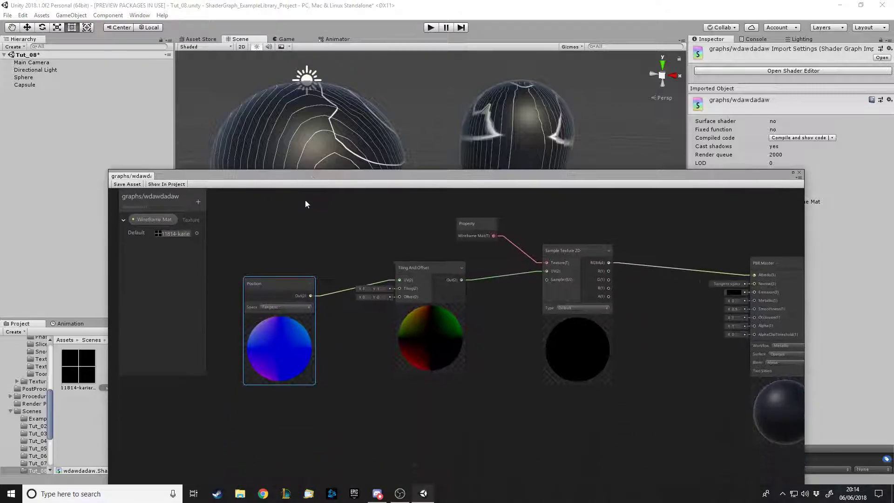
click(279, 307)
click(279, 325)
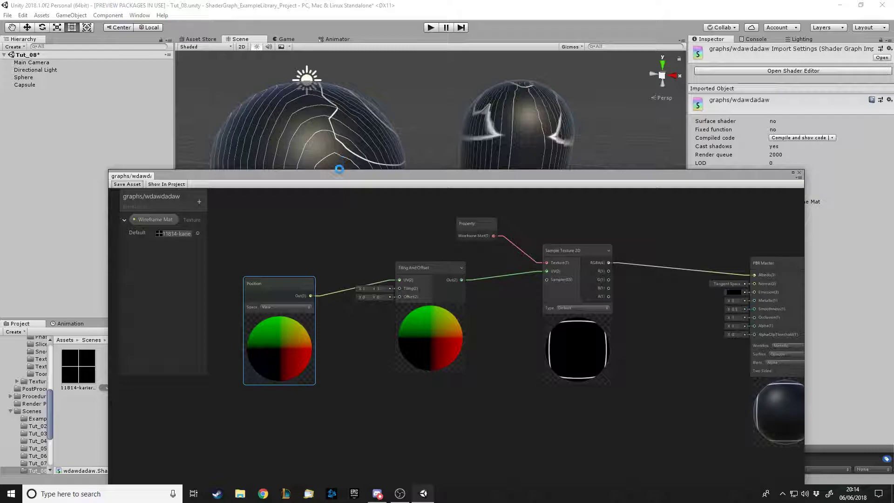
drag(339, 170, 362, 345)
right_drag(389, 263, 485, 231)
key(s)
key(w)
key(s)
- Try the Position node in Object space and examine the pattern on the sphere and capsule in the scene
drag(404, 364, 415, 156)
click(295, 273)
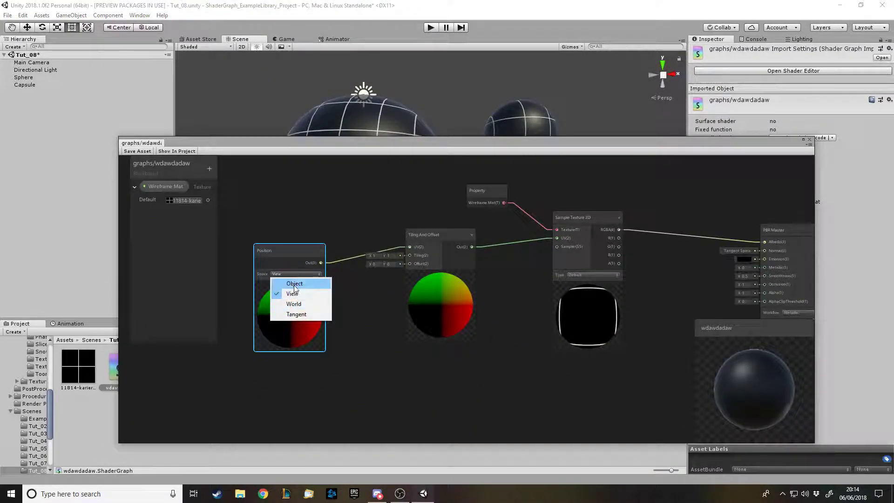
click(295, 284)
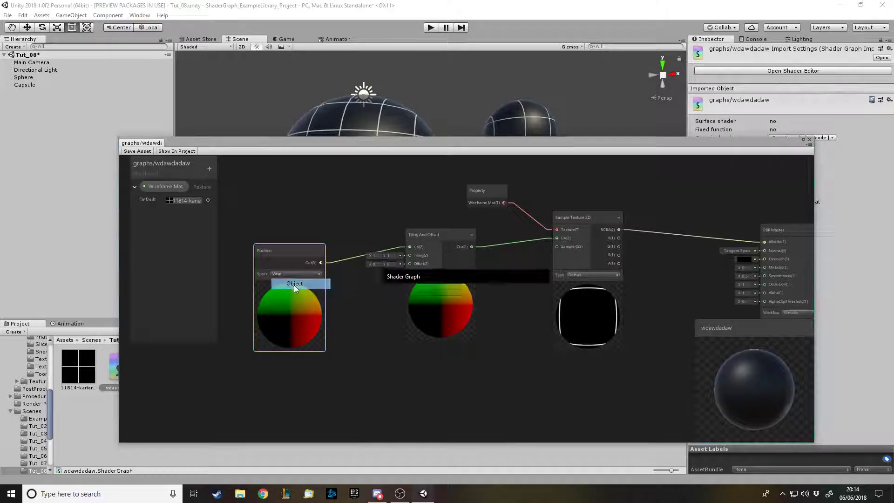
drag(407, 145, 407, 399)
click(383, 232)
right_drag(474, 217, 507, 195)
- Try moving an object sideways in the scene, undo the move and view both objects from another angle
click(443, 197)
key(w)
drag(514, 180, 605, 175)
key(ctrl+z)
click(422, 158)
alt+drag(380, 168, 451, 188)
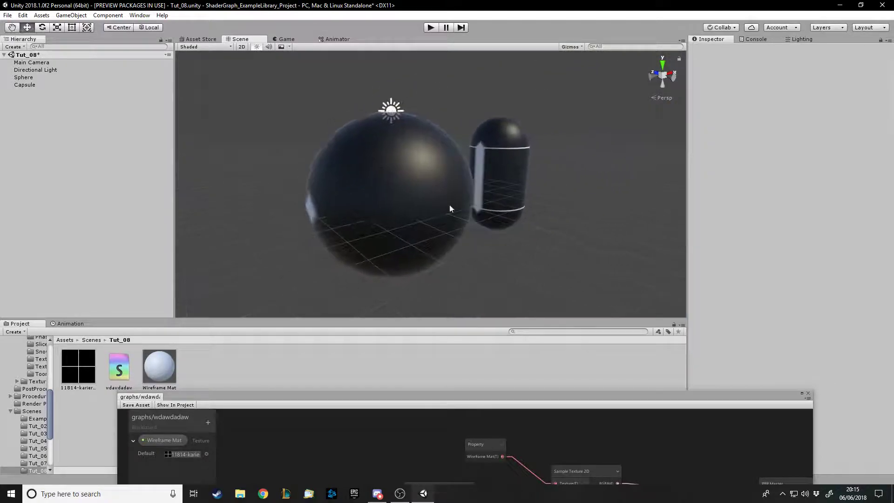
- Bring the shader editor back into view and set the Position node's space to View
drag(437, 401, 402, 181)
click(259, 307)
click(254, 325)
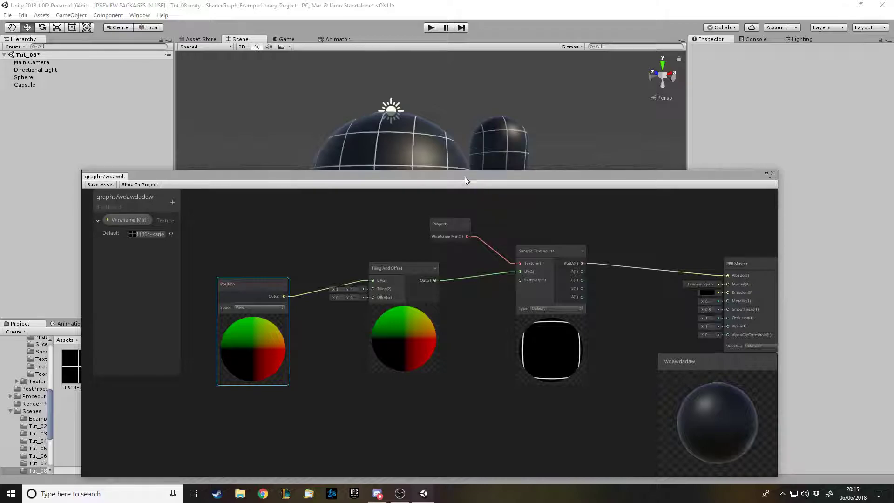
- Uncover the scene and examine the view-space grid on the sphere and capsule from different angles and distances
drag(465, 177, 466, 315)
alt+drag(468, 219, 406, 203)
drag(400, 313, 399, 175)
right_drag(398, 171, 423, 157)
key(w)
key(s)
alt+drag(423, 157, 376, 164)
- Add a Time node, connect its Time output to the Tiling And Offset node's Tiling input and save the shader
drag(457, 266, 472, 185)
click(374, 254)
key(space)
text(time)
key(Return)
drag(375, 251, 398, 381)
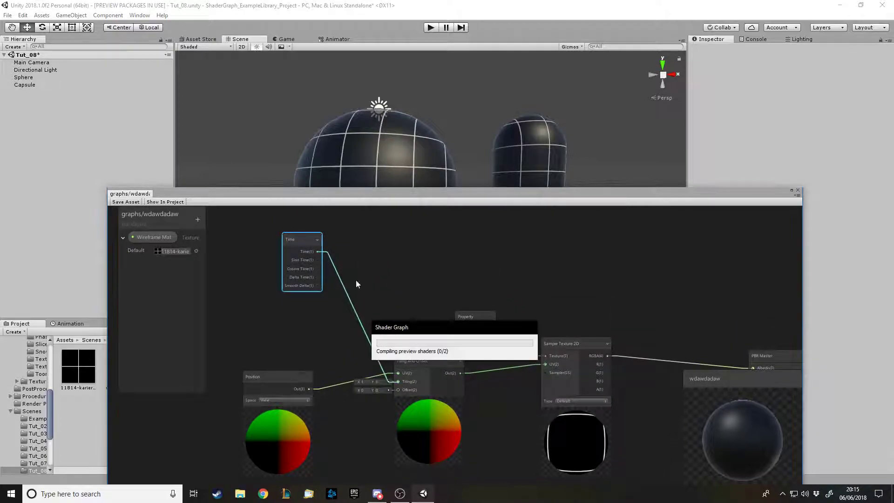
click(139, 203)
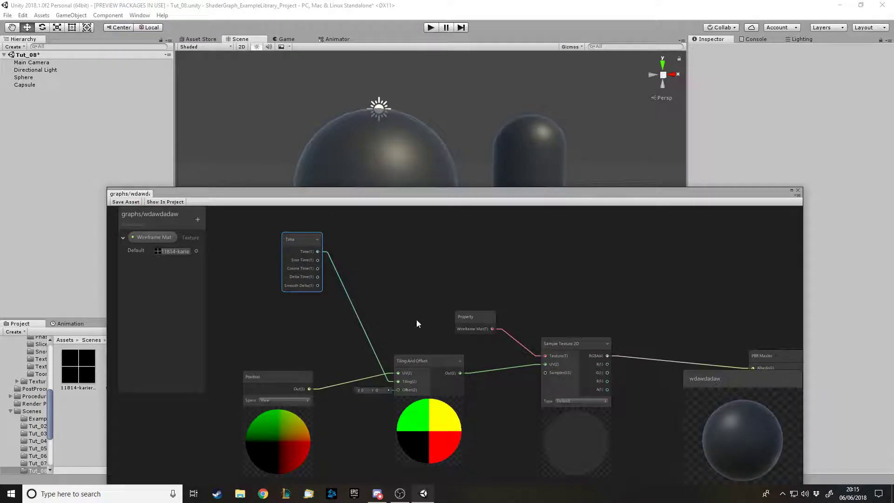
- Set the Position node's space to Object and move the Time connection from the Tiling input to the Offset input
click(278, 399)
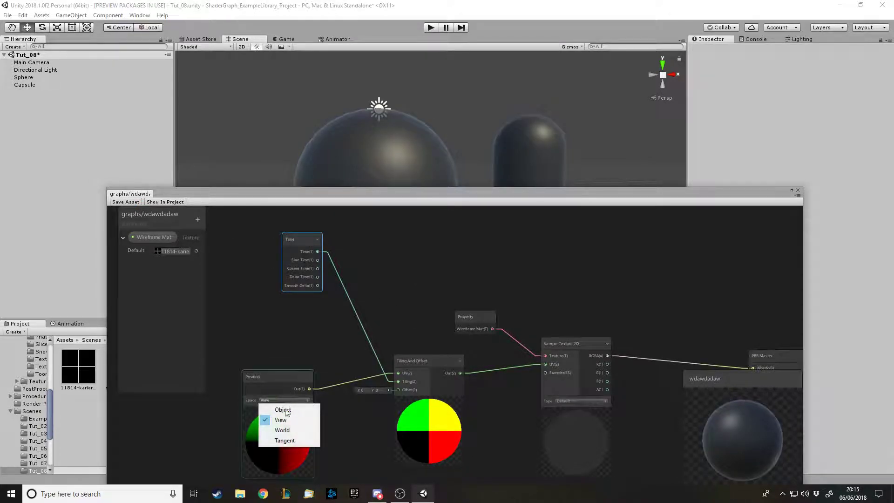
click(283, 411)
scroll(405, 237, down, 2)
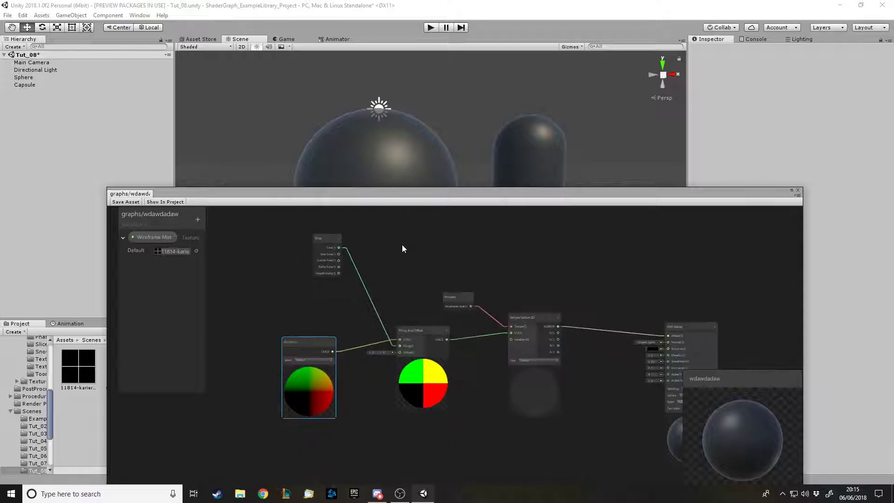
scroll(381, 382, up, 2)
drag(401, 336, 404, 343)
click(395, 274)
- Set the Position node's space to View, save the shader and examine the scrolling grid on the sphere and capsule
click(289, 352)
click(289, 371)
click(152, 201)
drag(298, 194, 287, 389)
alt+drag(341, 295, 385, 249)
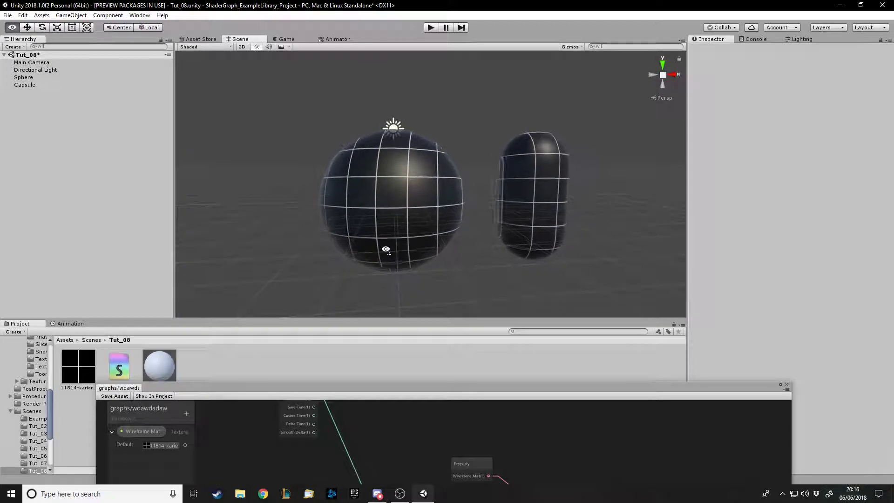
key(d)
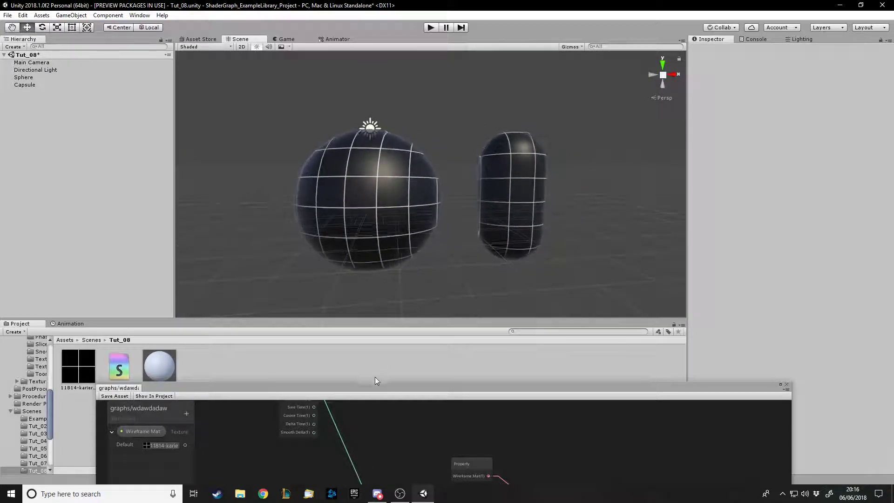
- Bring the shader editor back into view, move the Time node farther from the other nodes and enlarge the editor window
drag(373, 390, 375, 135)
scroll(283, 163, up, 3)
scroll(452, 287, down, 3)
scroll(316, 206, up, 2)
drag(435, 212, 304, 206)
key(space)
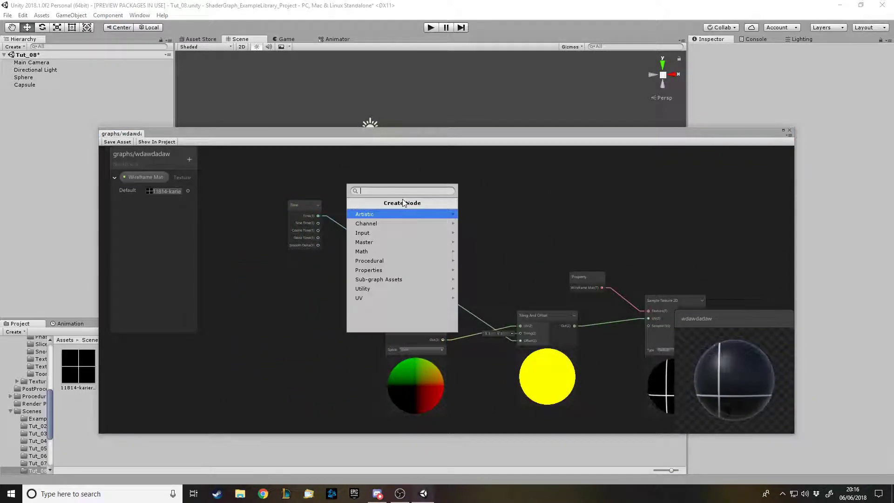
click(596, 139)
drag(599, 130, 599, 54)
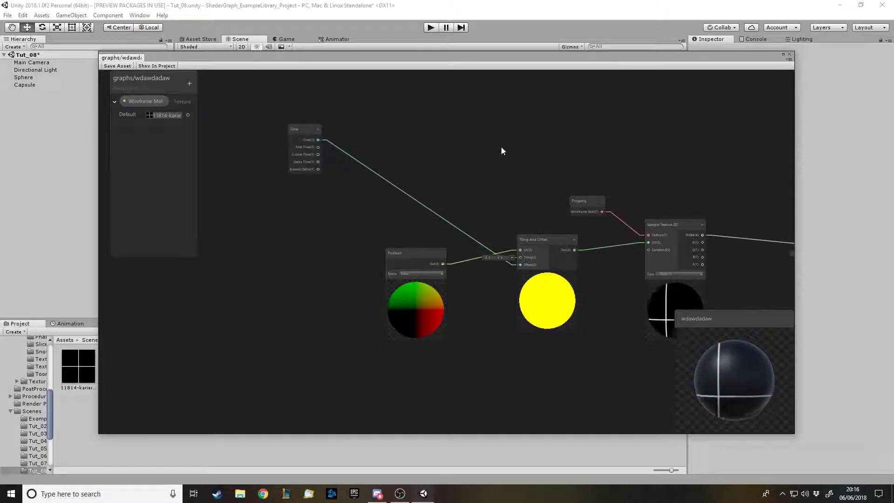
- Add a Combine node above the Position node and connect its RG output to the Tiling And Offset node's Offset input
key(space)
text(com)
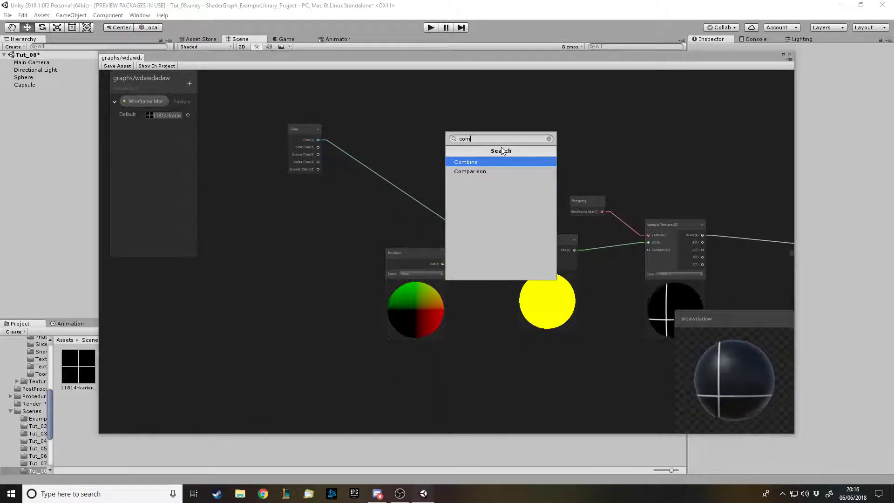
key(Return)
drag(516, 149, 423, 100)
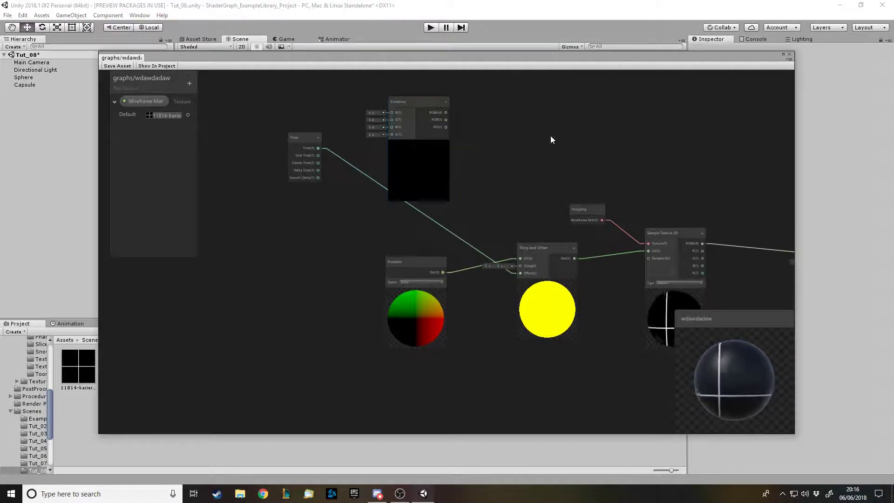
drag(445, 127, 520, 273)
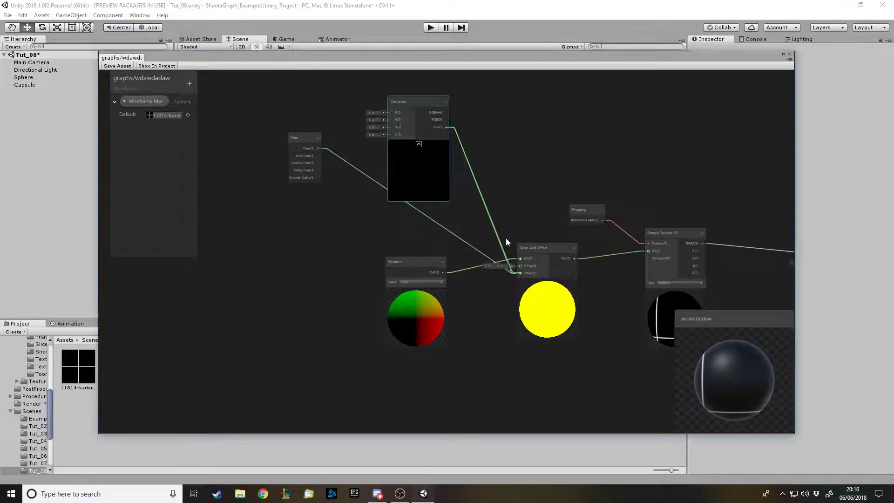
drag(397, 101, 437, 118)
- Add a Multiply node between the Time node and the Combine node
key(space)
text(mult)
key(BackSpace)
key(BackSpace)
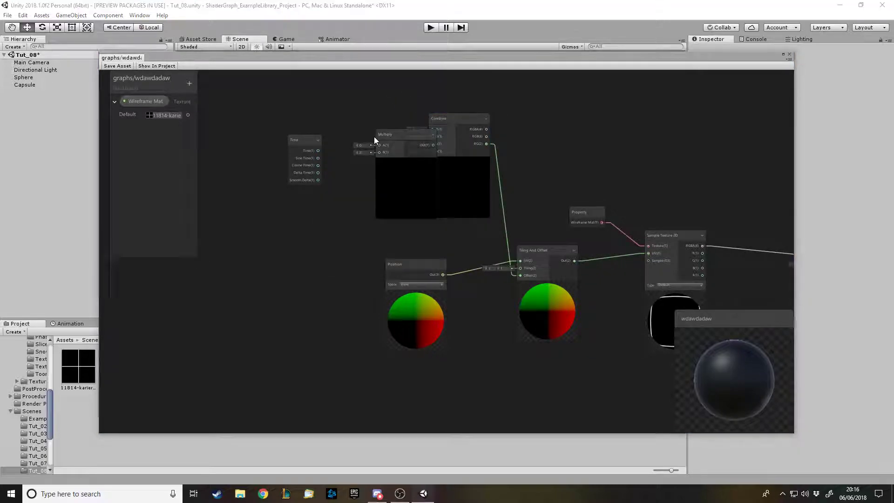
key(BackSpace)
key(Return)
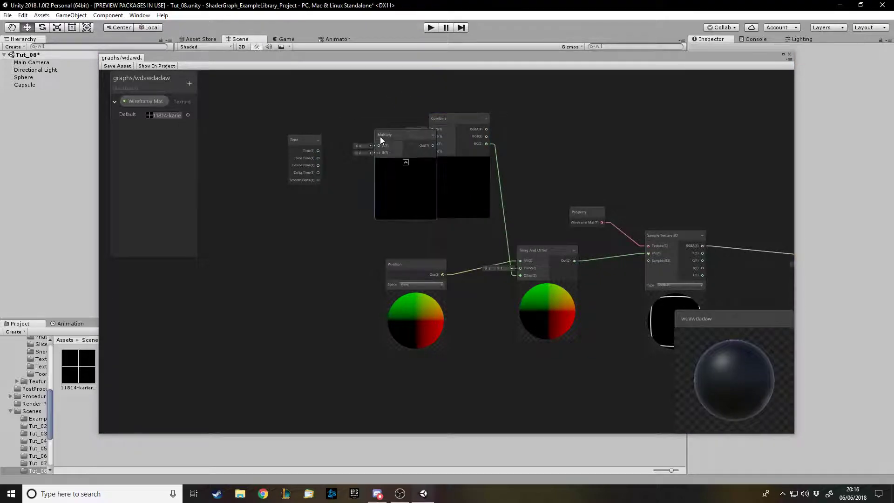
- Move the Time node farther left and duplicate the Multiply node, placing the two Multiply nodes one above the other
drag(307, 145, 195, 136)
scroll(272, 151, up, 3)
scroll(541, 172, down, 4)
scroll(350, 149, up, 4)
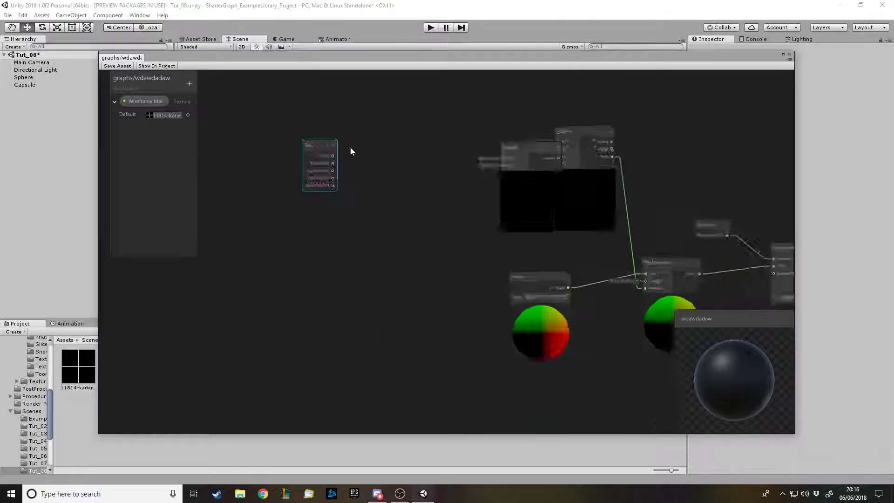
drag(615, 158, 421, 279)
drag(666, 138, 446, 99)
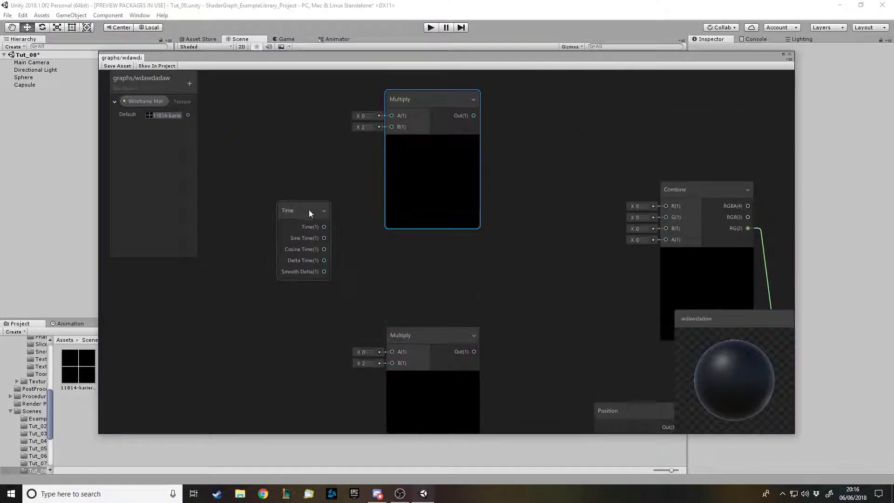
- Connect the Time output to the upper Multiply's B and lower Multiply's A inputs, and the Multiply outputs to the Combine node's R and G
drag(309, 209, 241, 221)
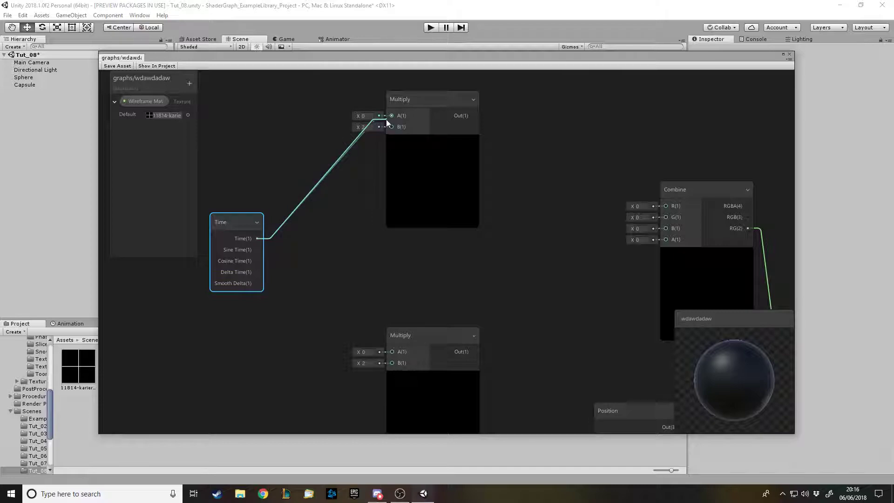
drag(387, 119, 387, 117)
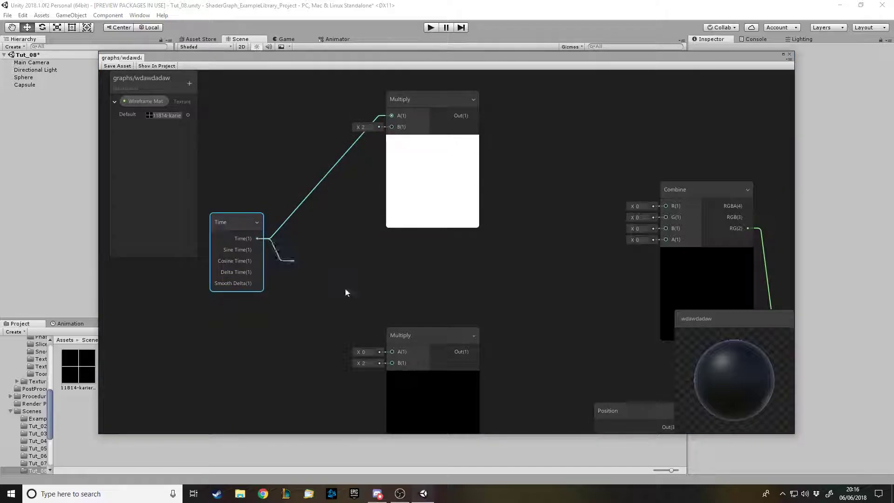
drag(387, 351, 392, 351)
drag(419, 336, 418, 273)
drag(381, 117, 392, 127)
drag(673, 207, 670, 205)
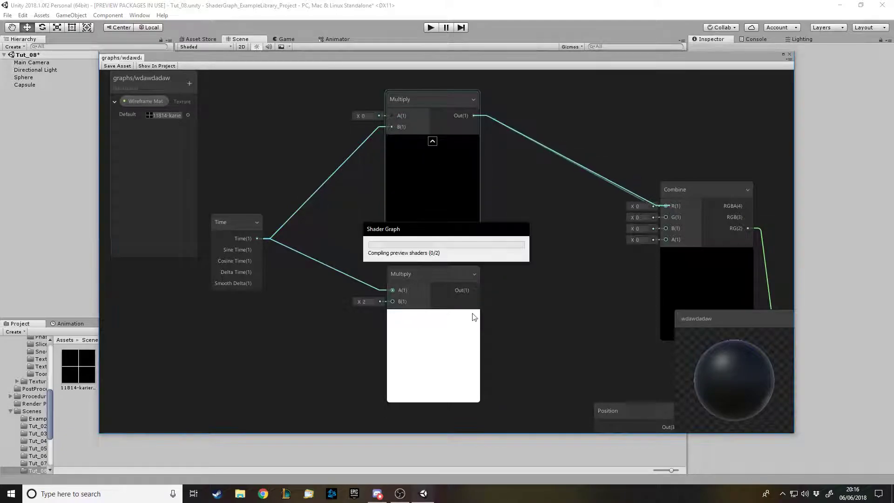
drag(473, 290, 668, 215)
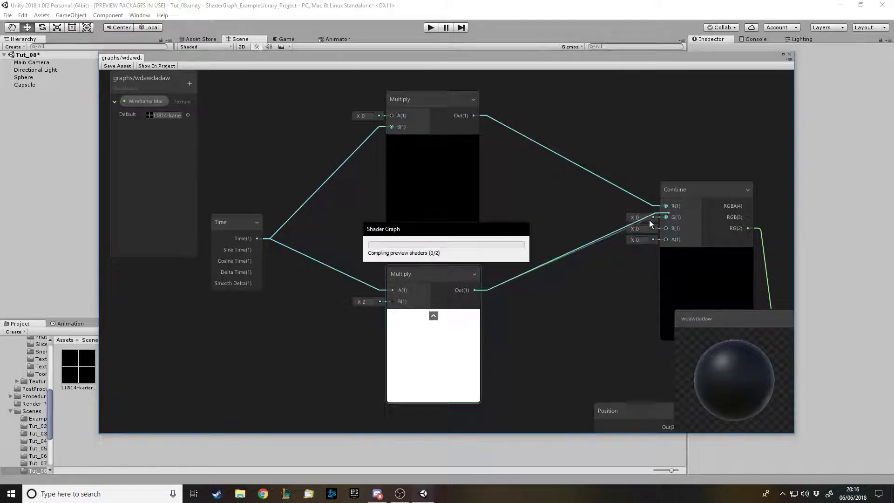
- Add a Vector1 property named Horizontal Movement, place it in the graph and connect it to the upper Multiply node's A input
click(190, 83)
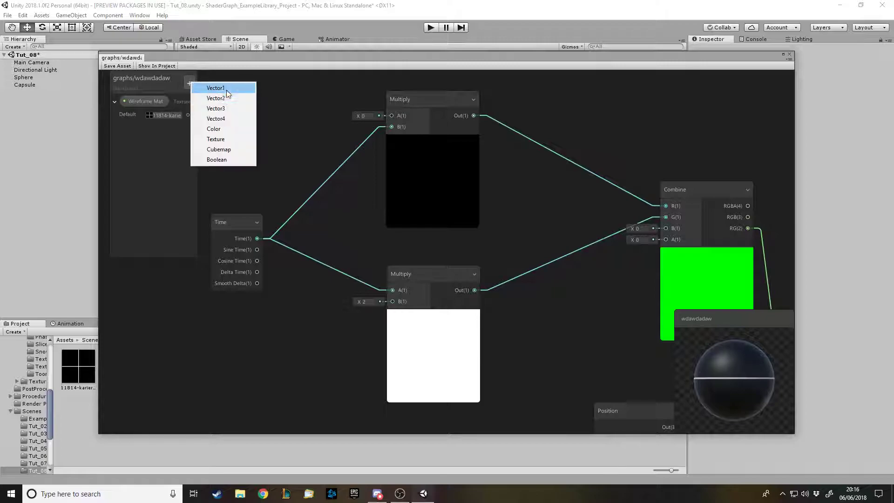
click(220, 89)
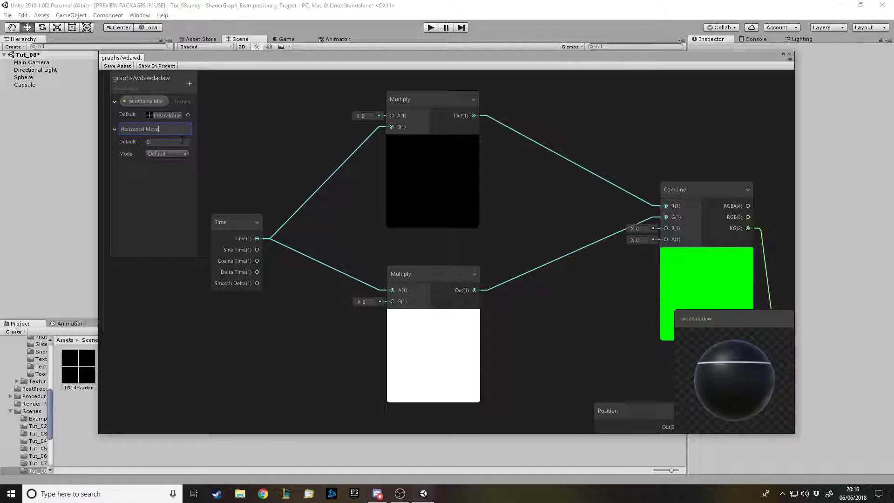
text(ent)
key(Return)
drag(157, 128, 236, 91)
drag(293, 110, 394, 136)
- Add another Vector1 property named Vertical Movement and set its default value to 1
click(189, 83)
click(210, 90)
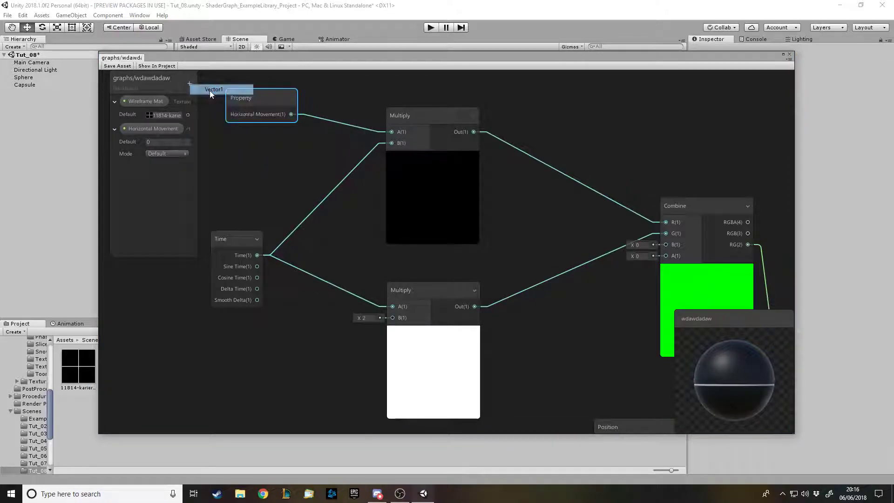
text(Vertical)
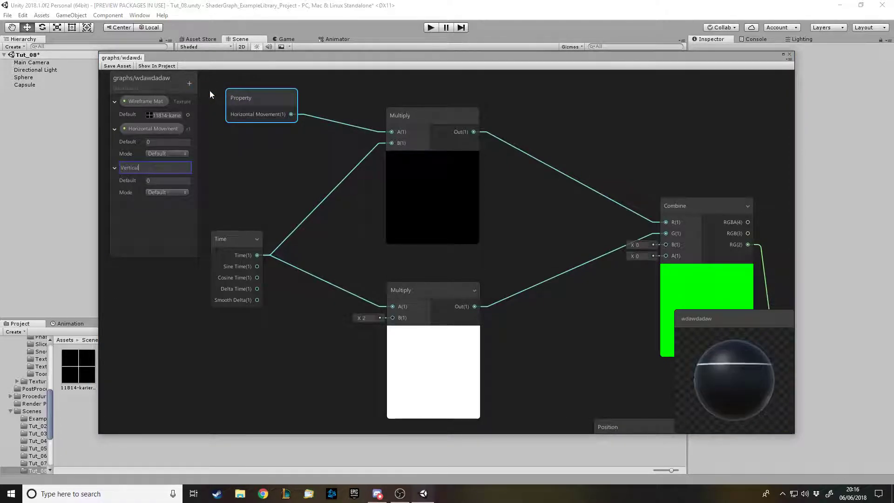
text( Movement)
click(162, 141)
text(1)
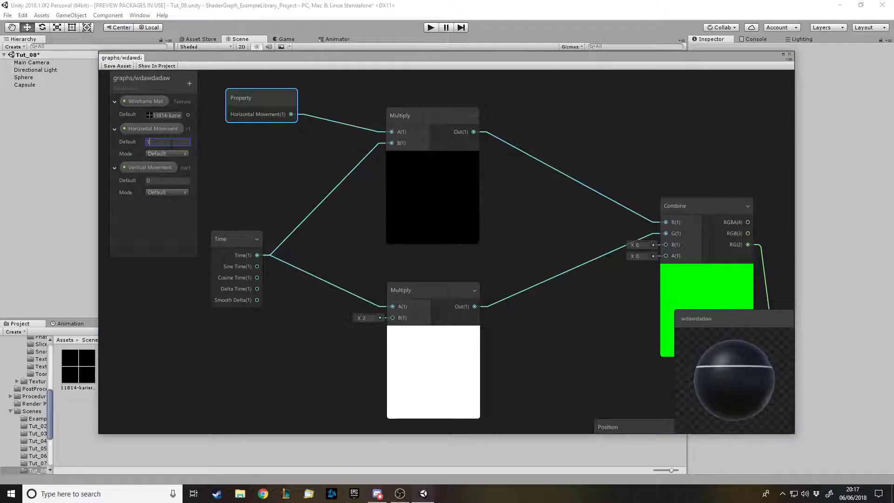
click(164, 179)
text(1)
click(265, 183)
- Place the Vertical Movement property below the Time node and connect it to the lower Multiply node's B input
drag(167, 174, 245, 394)
drag(305, 417, 391, 317)
drag(283, 398, 267, 353)
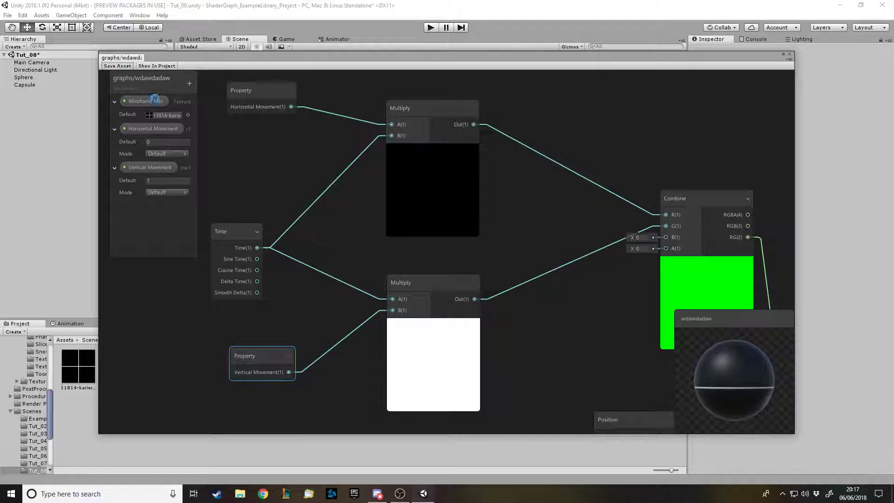
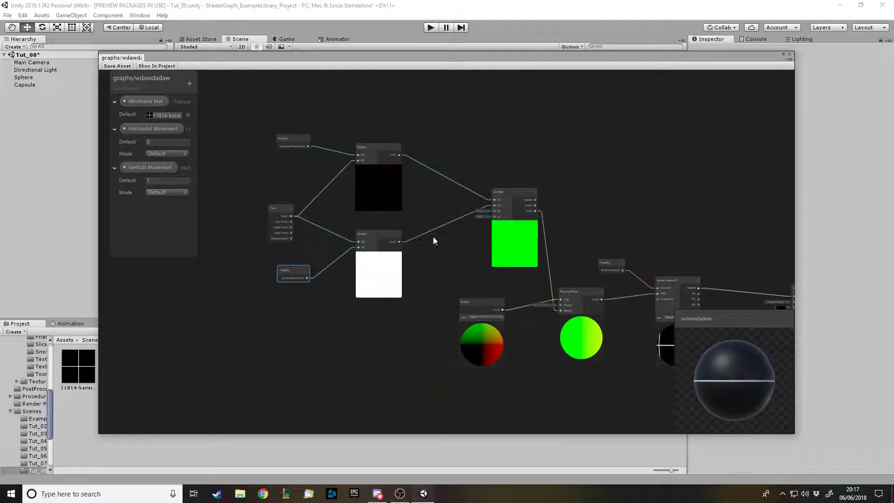
- Move the shader editor window down to uncover the scene and select the Wireframe Mat material
drag(283, 56, 275, 388)
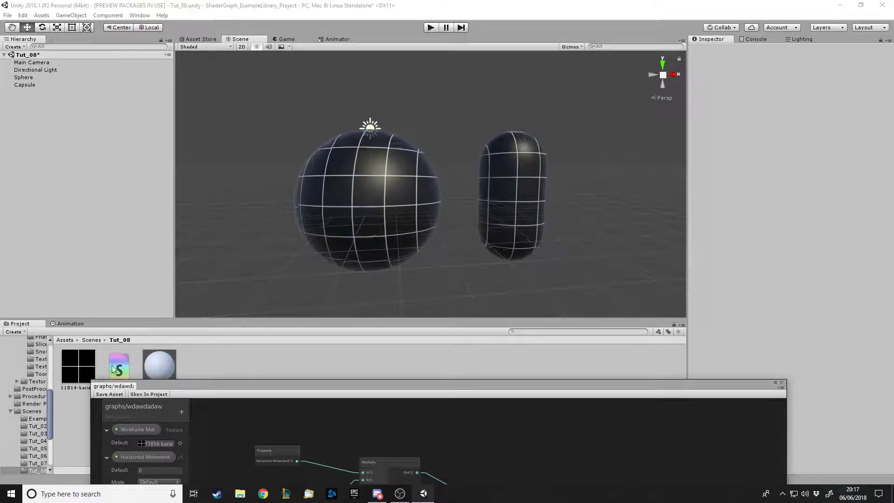
click(86, 365)
click(145, 363)
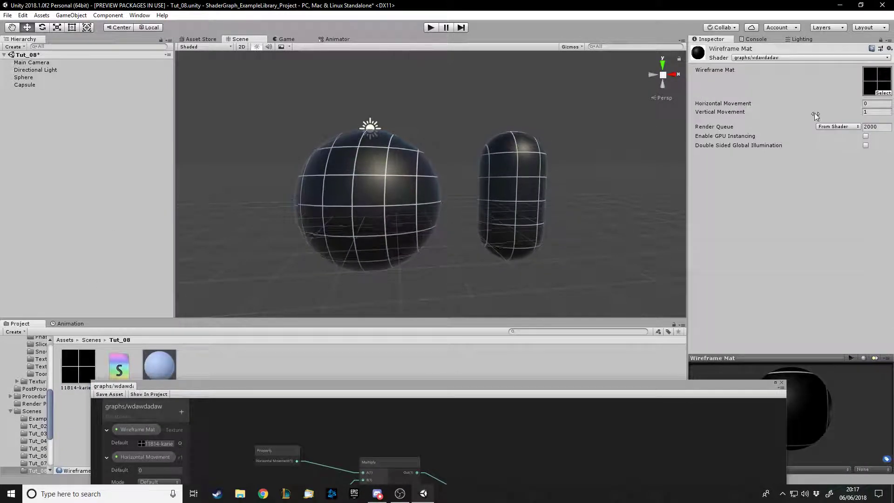
- Try horizontal scrolling on Wireframe Mat with Horizontal Movement set to 1 and Vertical Movement set to 0
mouse_move(741, 116)
mouse_down()
mouse_move(761, 114)
mouse_move(727, 115)
mouse_move(741, 108)
mouse_move(758, 115)
mouse_up()
click(875, 104)
text(1)
click(875, 113)
text(0)
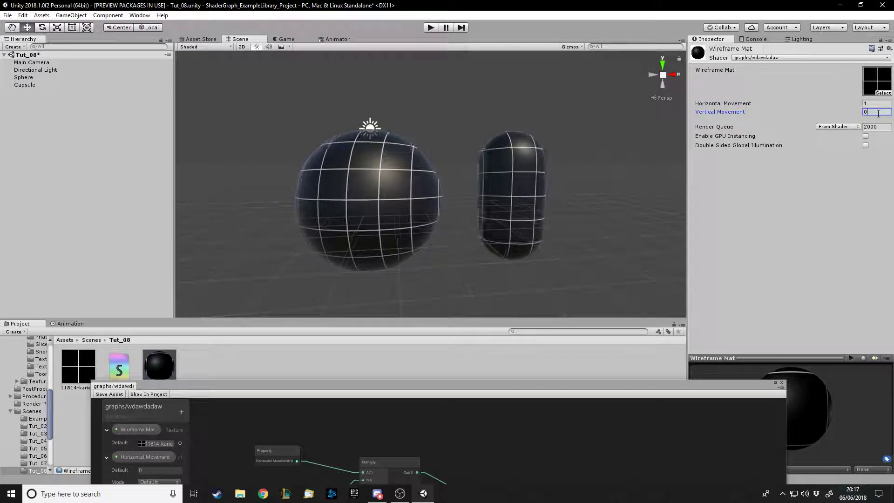
- Try reversed scrolling on Wireframe Mat by setting both Horizontal Movement and Vertical Movement to -1
click(875, 104)
text(-1)
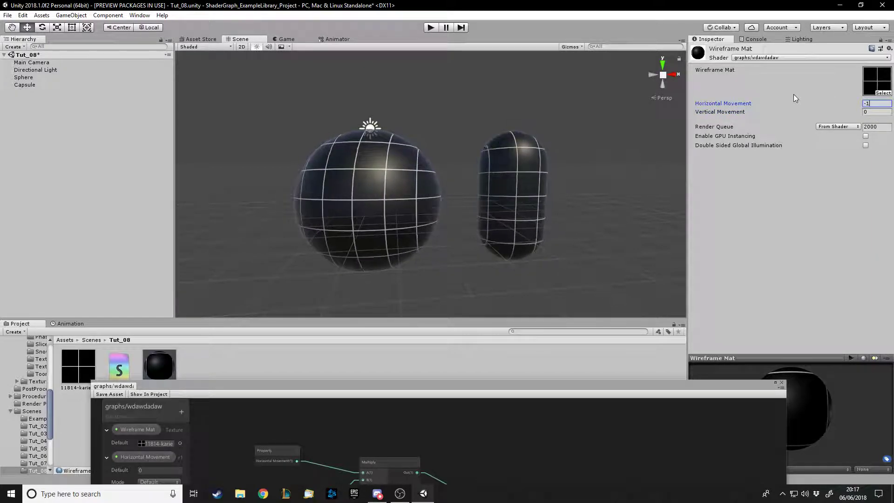
key(Tab)
text(-1)
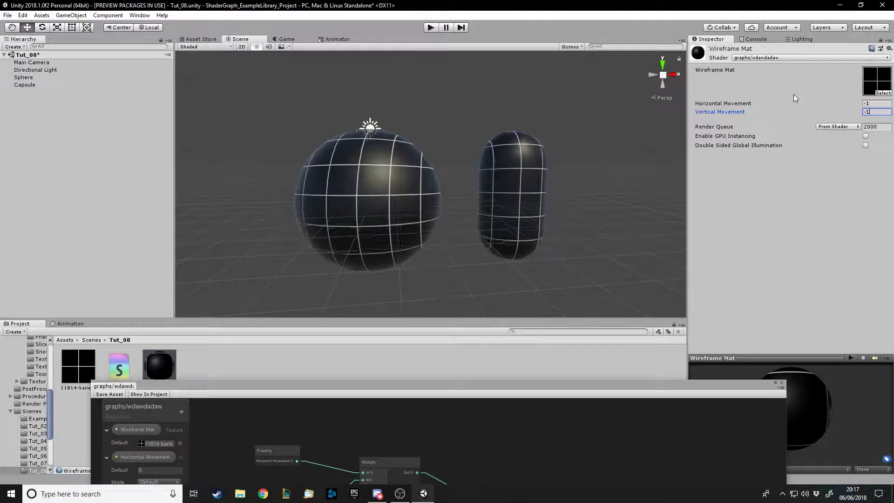
- Set Wireframe Mat's Horizontal Movement to 0 and Vertical Movement to 1
click(875, 103)
text(0)
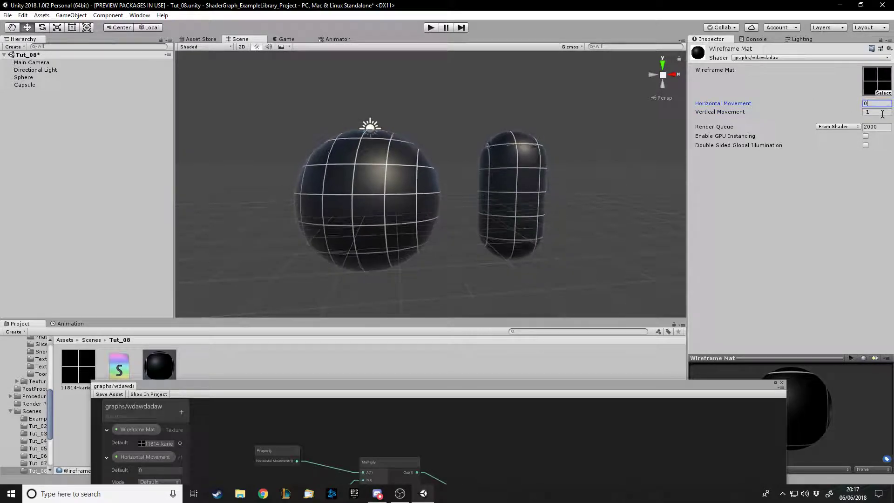
click(875, 112)
text(1)
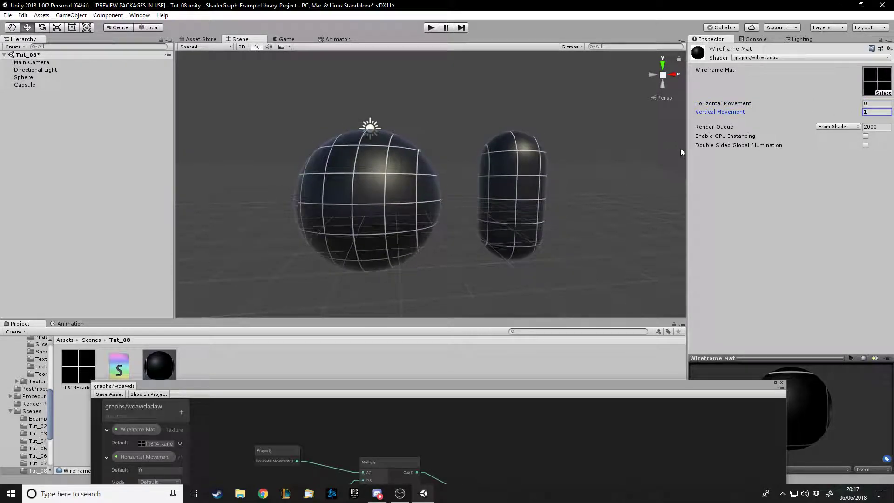
alt+drag(482, 238, 500, 242)
- Bring the shader editor back over the scene and review the node chain from the Time node to the master node
drag(511, 383, 501, 69)
scroll(348, 173, down, 4)
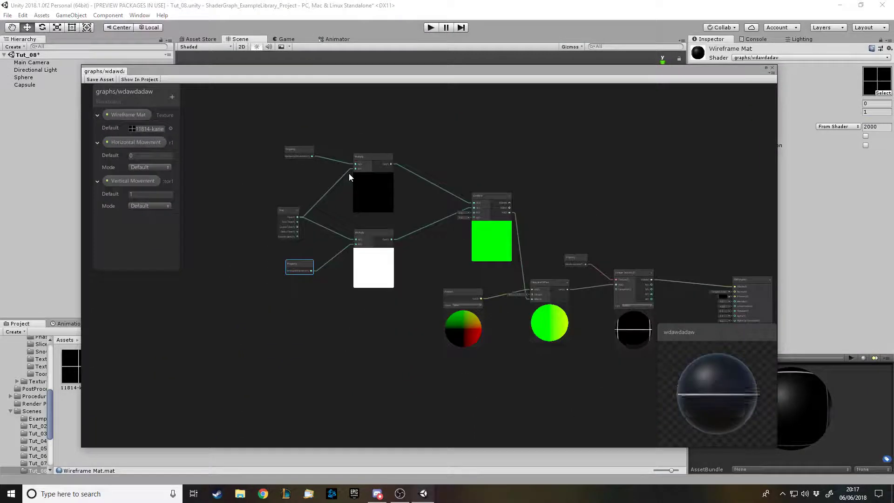
scroll(353, 211, up, 1)
scroll(347, 209, down, 2)
scroll(587, 283, up, 2)
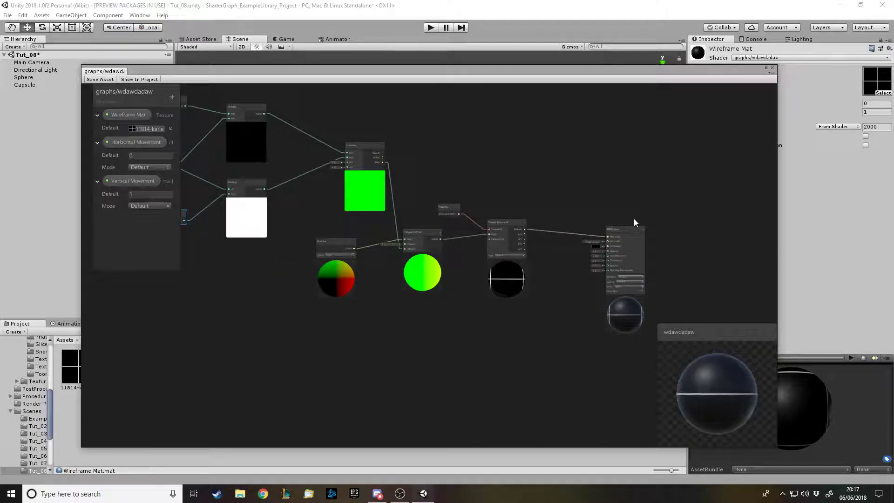
scroll(415, 211, up, 3)
scroll(459, 200, down, 4)
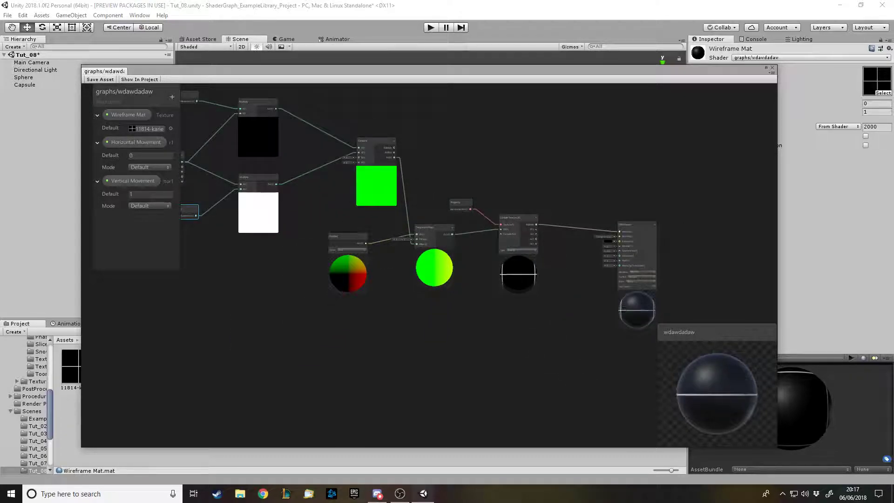
scroll(334, 312, up, 3)
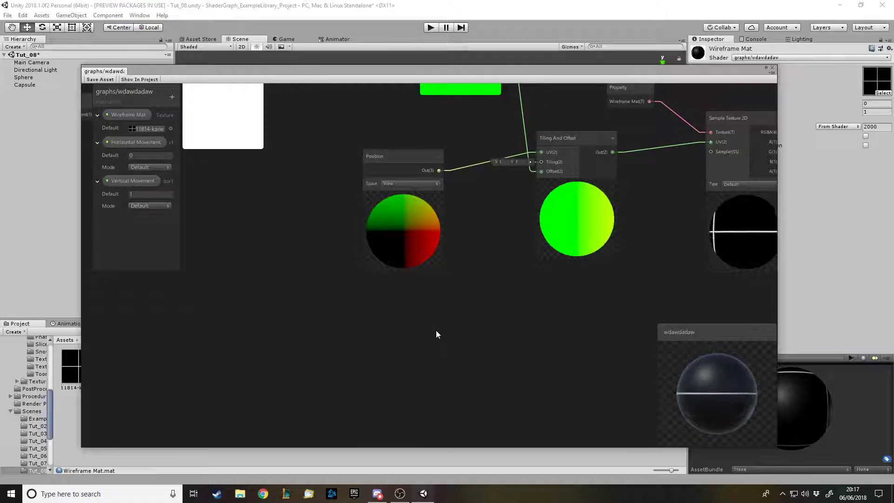
key(space)
text(vec)
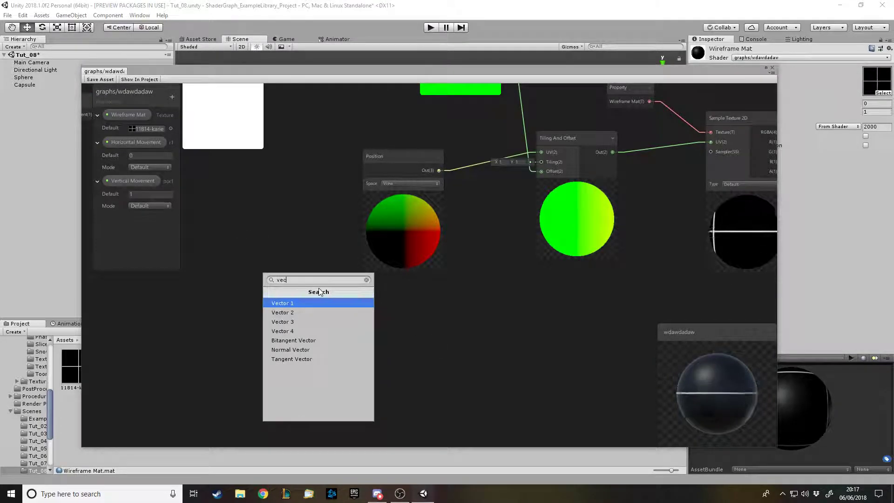
key(Return)
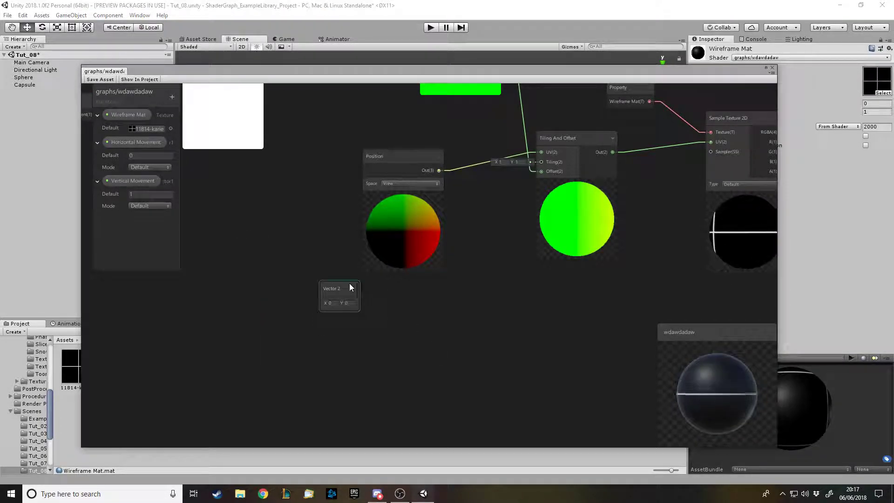
key(Delete)
- Add a Vector2 property named Tiling with default values X 1 and Y 1
click(172, 97)
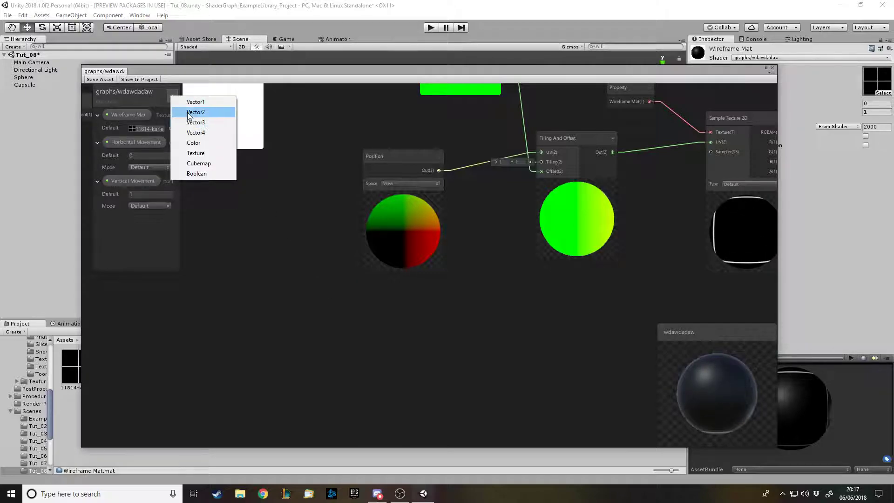
click(191, 113)
text(Tiling)
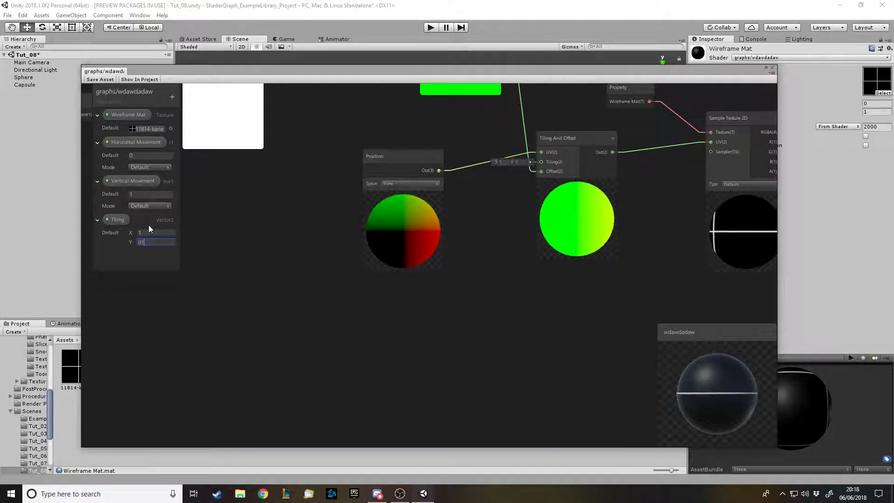
- Place the Tiling property in the graph beside the Position node and connect it to the Tiling And Offset node's Tiling input
click(118, 219)
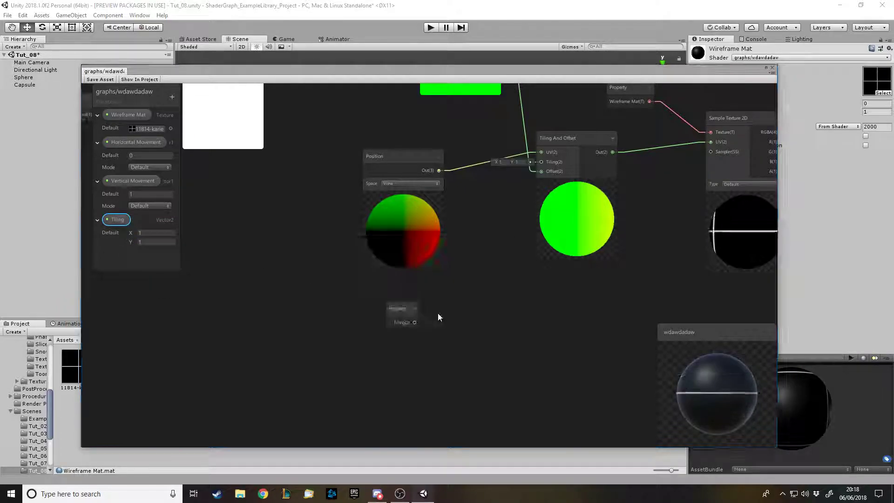
drag(555, 154, 542, 161)
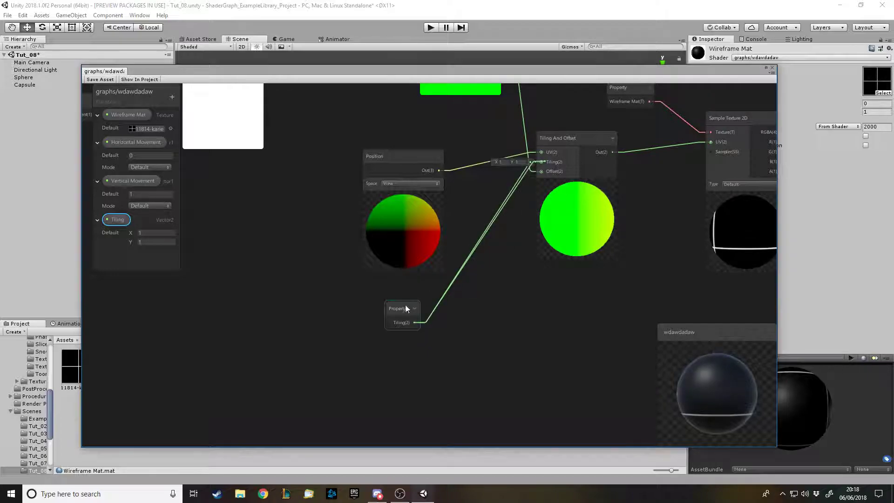
drag(412, 308, 482, 263)
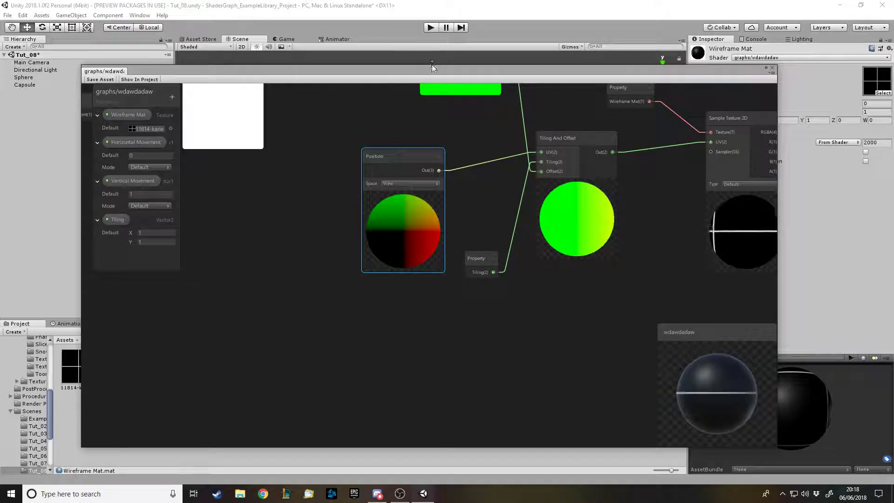
- Move the shader editor down to uncover the scene and set Wireframe Mat's Tiling to X 2 and Y 2
drag(433, 71, 434, 399)
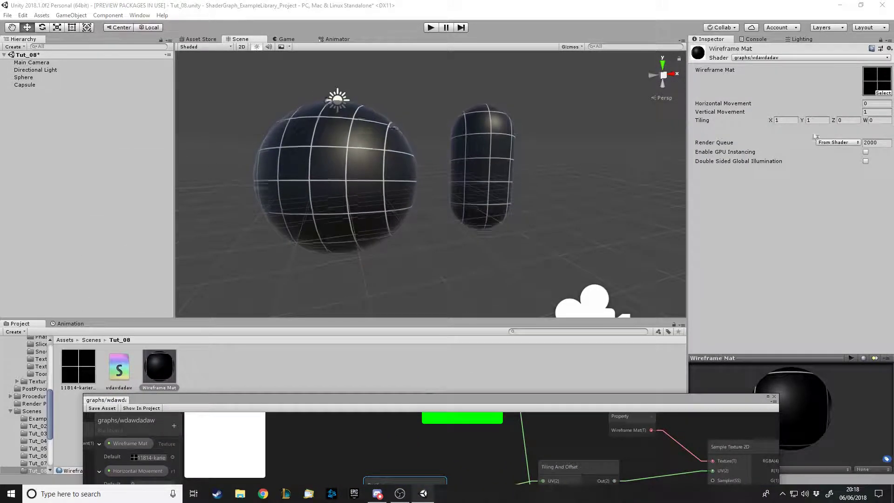
click(789, 120)
text(2)
key(Tab)
text(2)
drag(812, 120, 802, 120)
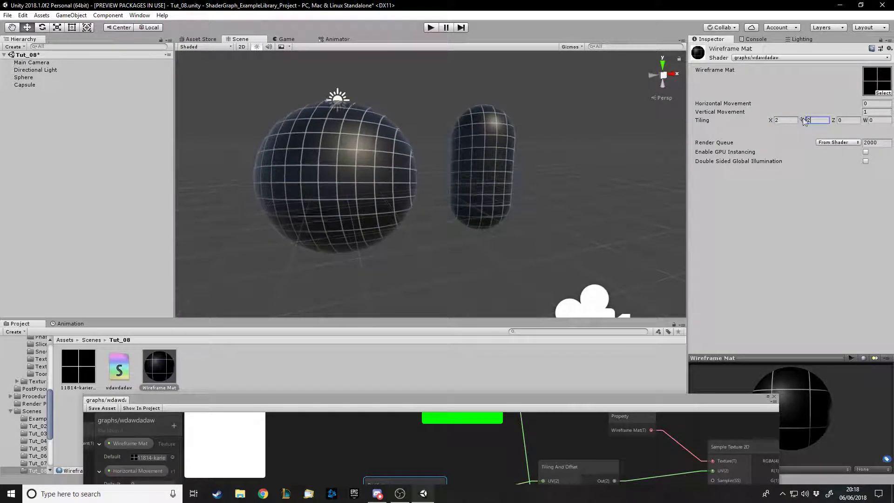
- Try a Tiling X of 1 on Wireframe Mat and return it to 2
click(787, 120)
text(1)
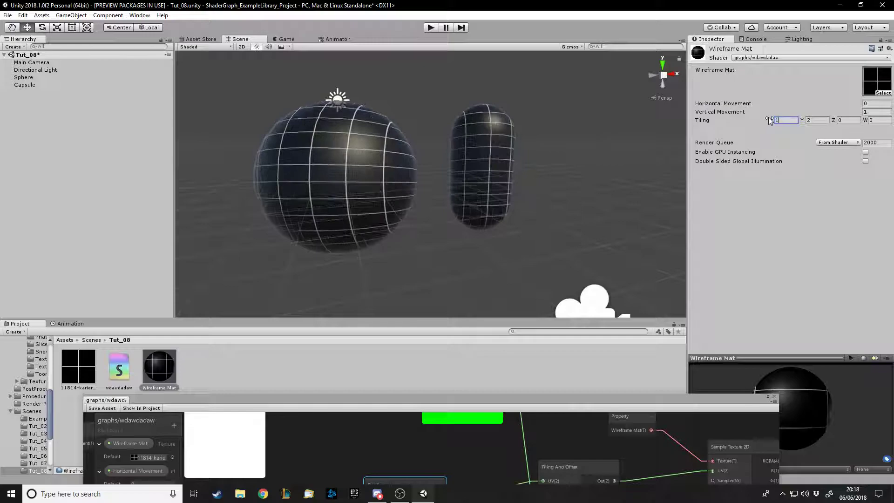
key(BackSpace)
text(2)
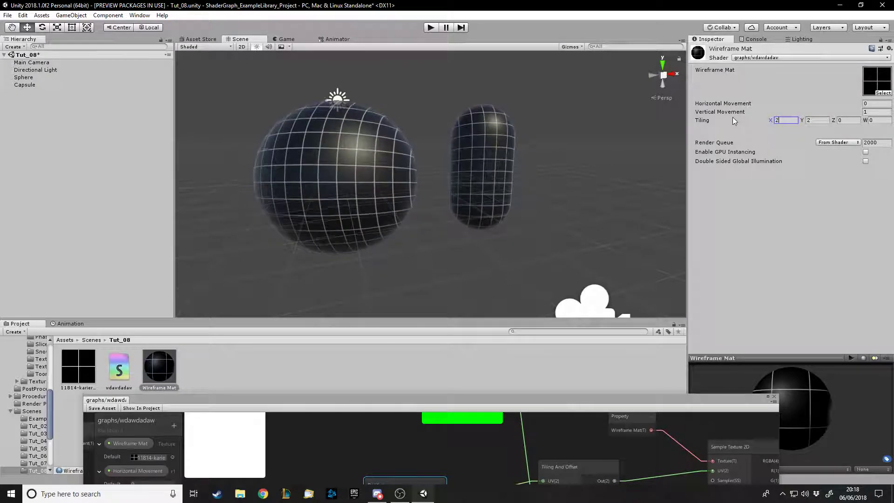
- Increase Wireframe Mat's Tiling X to 4 and finally to 5, moving the shader editor window slightly up in between
key(BackSpace)
text(4)
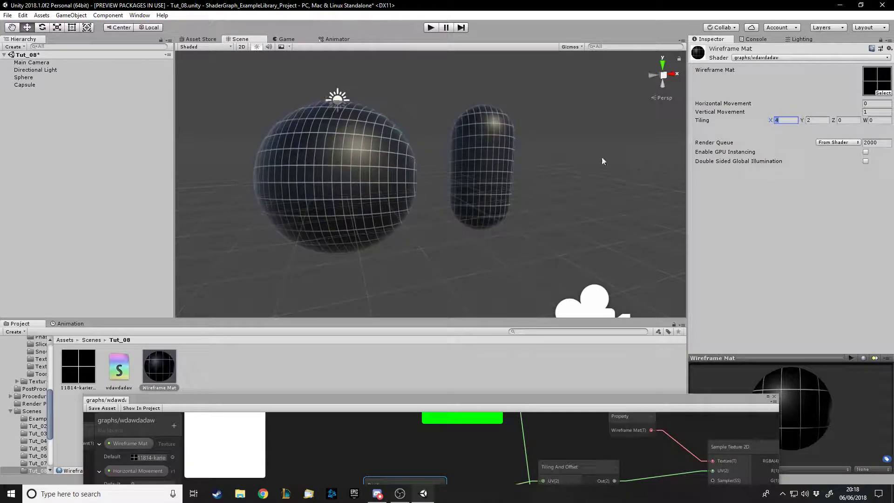
drag(613, 401, 615, 355)
click(789, 121)
text(5)
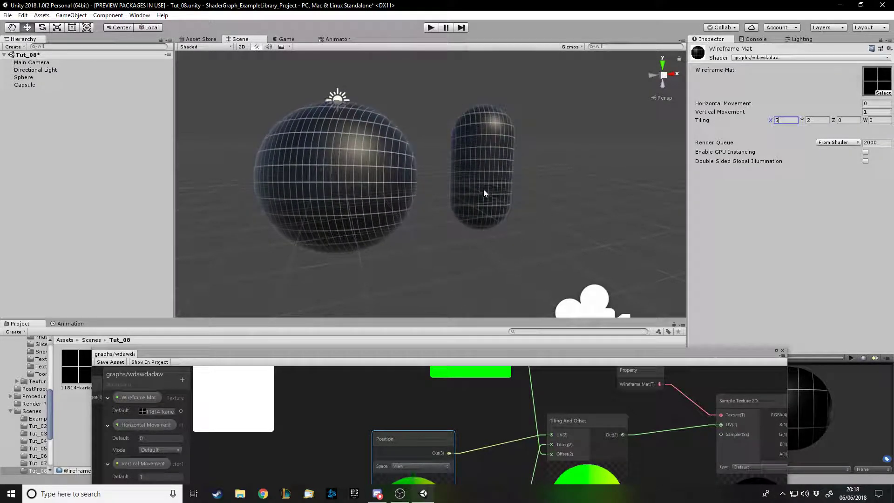
- Try Wireframe Mat's Tiling at X 1 and Y 1, followed by X 2 with Y 1
drag(787, 120, 758, 119)
text(1)
drag(821, 120, 799, 120)
text(1)
key(shift+Tab)
text(2)
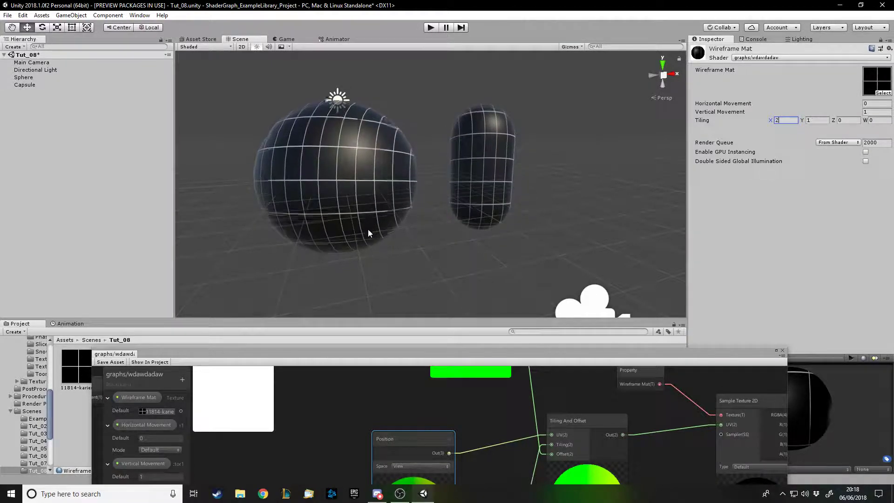
- Set Wireframe Mat's Tiling to X 1 and Y 2
key(Tab)
key(shift+Tab)
text(1)
key(Tab)
text(2)
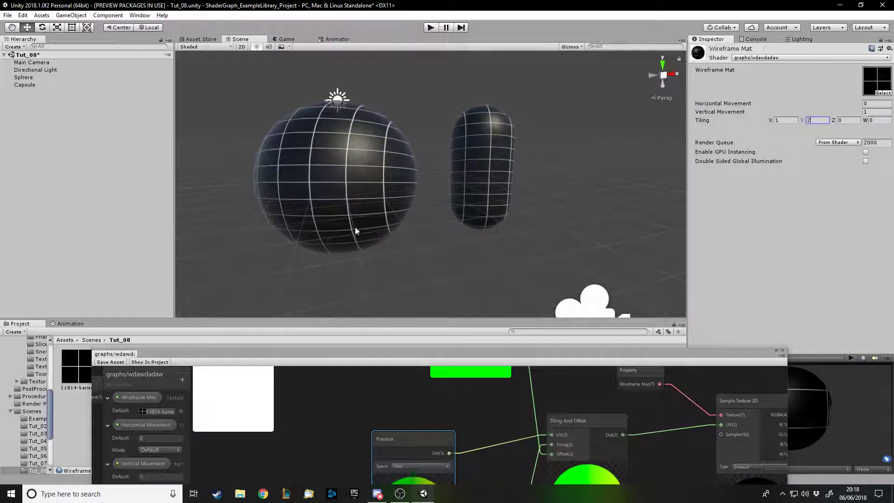
- Return Wireframe Mat's Tiling Y to 1 and enter 0 for Z
key(shift+Tab)
drag(832, 120, 820, 117)
click(815, 120)
text(1)
click(849, 121)
text(0)
click(832, 224)
- Bring the shader graph back into view and move the Sample Texture 2D RGBA connection from the PBR Master's Albedo input to its Alpha input
drag(660, 359, 654, 89)
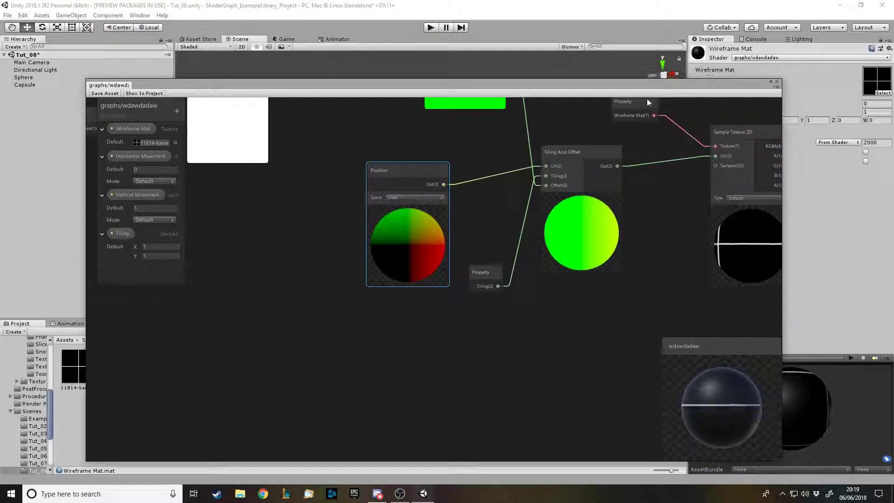
scroll(567, 211, down, 3)
scroll(573, 214, up, 1)
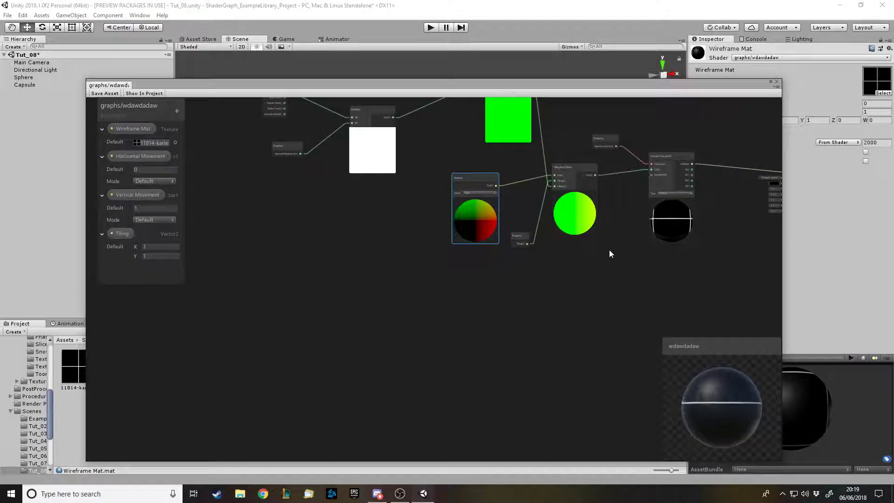
click(603, 272)
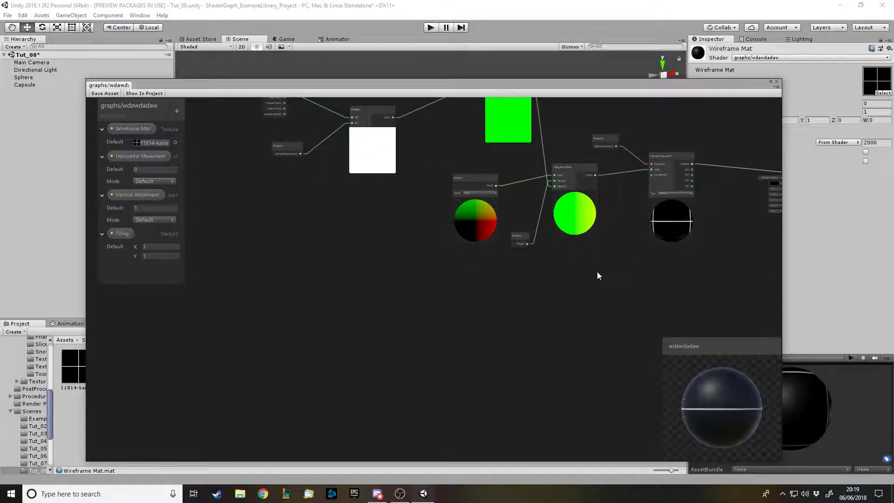
right_click(589, 281)
click(588, 254)
scroll(595, 243, down, 3)
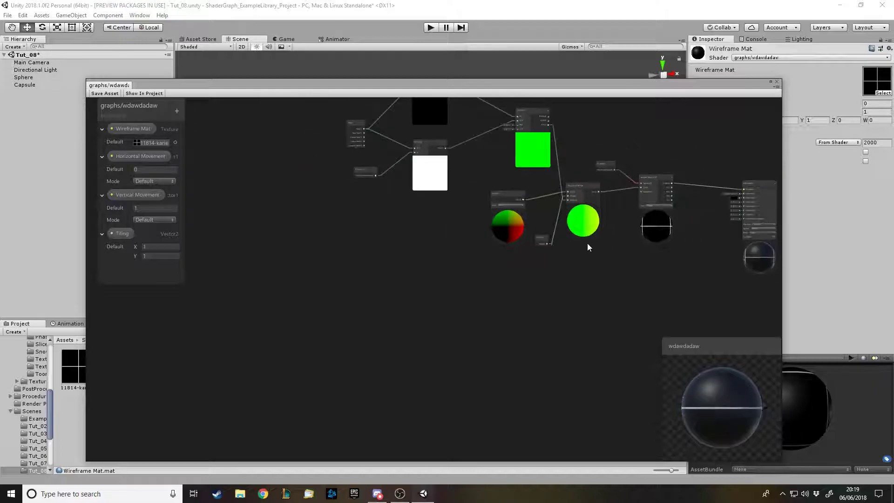
scroll(736, 217, up, 4)
scroll(598, 246, up, 1)
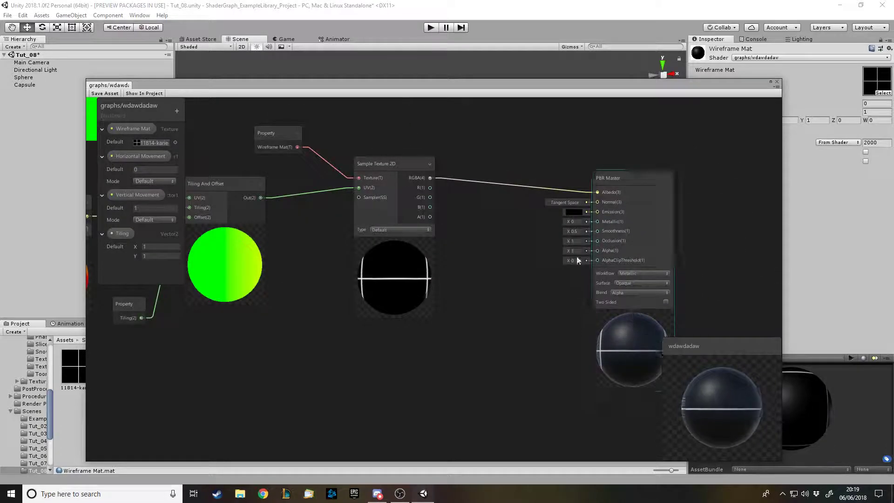
drag(590, 194, 596, 256)
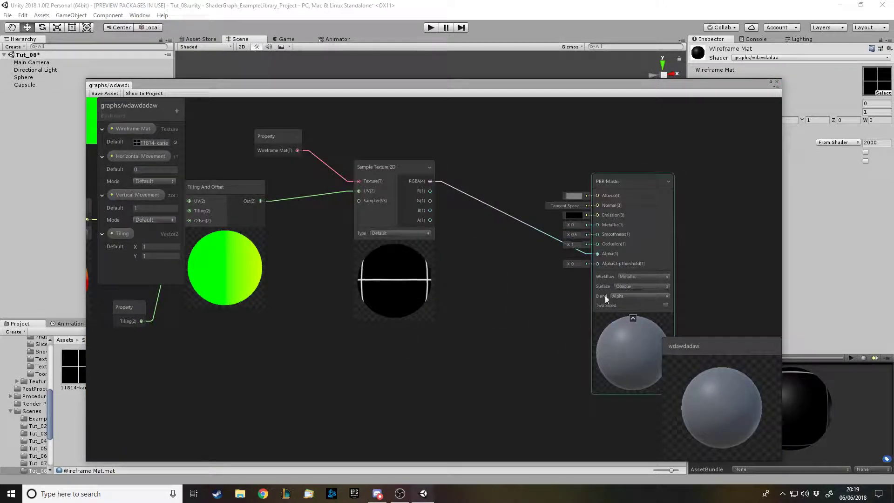
- Set the PBR Master's Surface to Transparent and save the shader asset
click(633, 286)
click(628, 288)
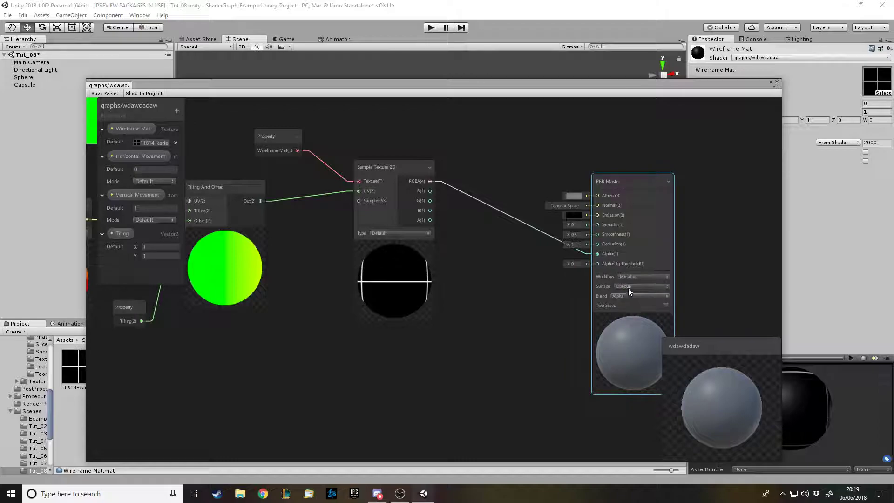
click(644, 307)
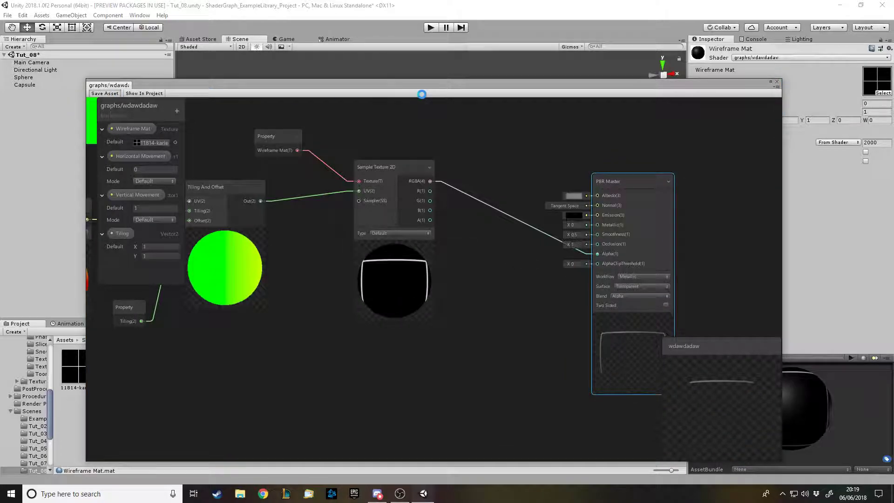
- Change the PBR Master's Albedo colour to white
click(576, 197)
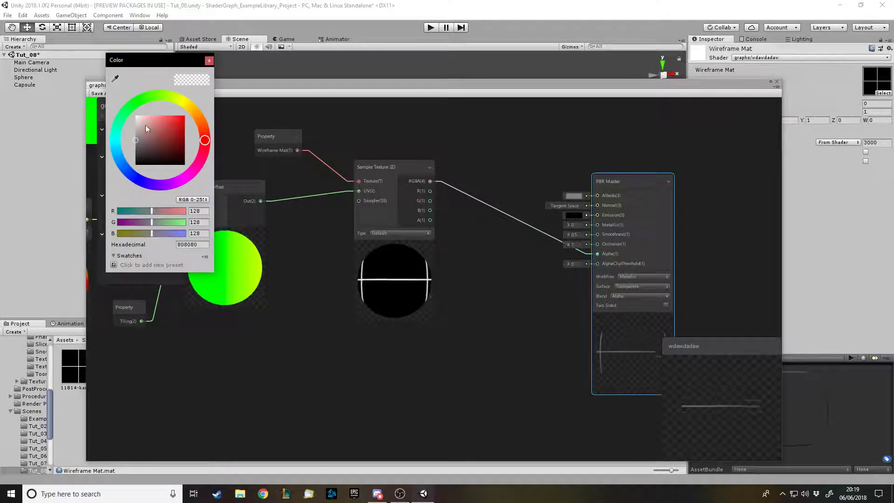
click(209, 60)
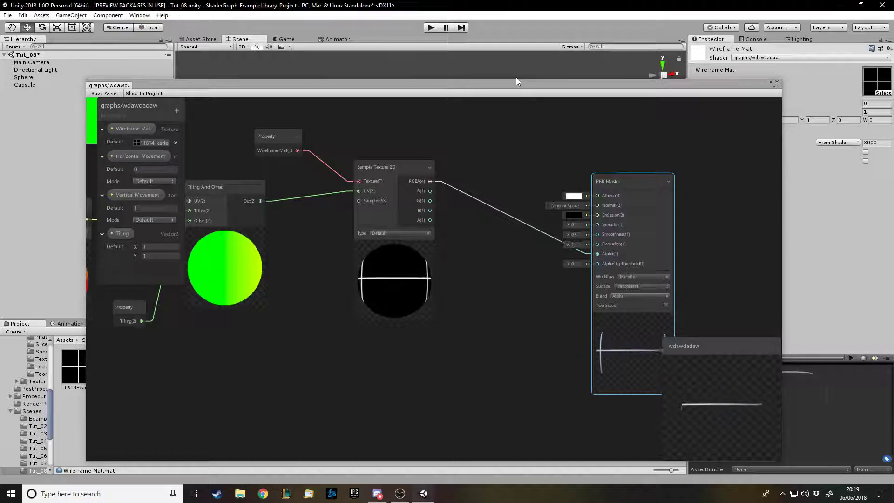
drag(516, 84, 493, 90)
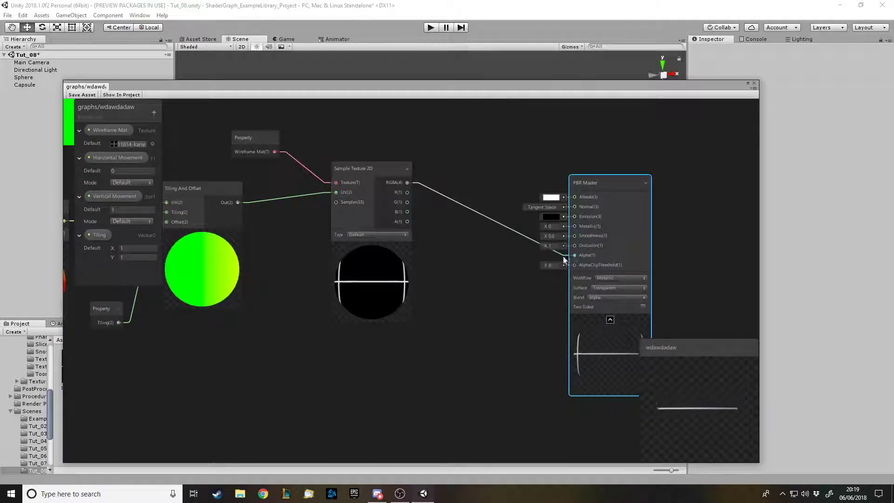
- Lower the shader editor window and switch to the Game view to examine the transparent grid on the sphere and capsule
drag(398, 85, 401, 329)
right_drag(441, 220, 371, 99)
click(287, 39)
- Raise the shader editor again and add a Color property named Line Colour to the blackboard
drag(434, 328, 455, 137)
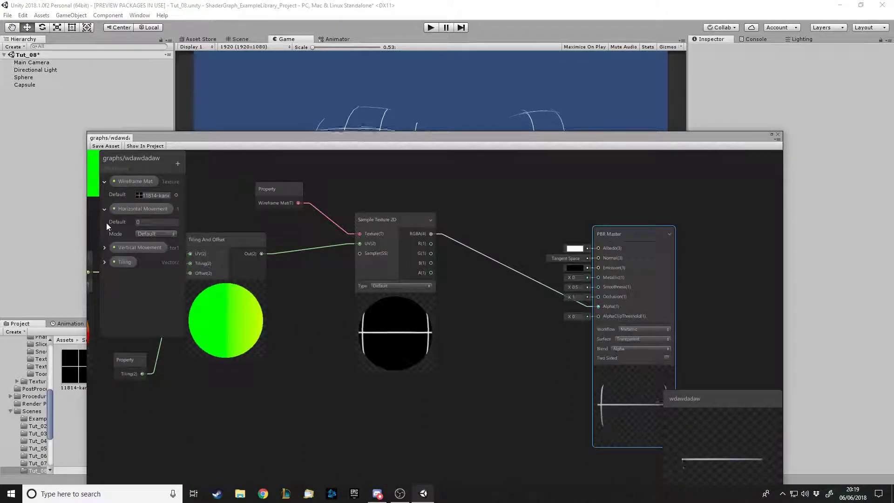
click(104, 181)
click(177, 163)
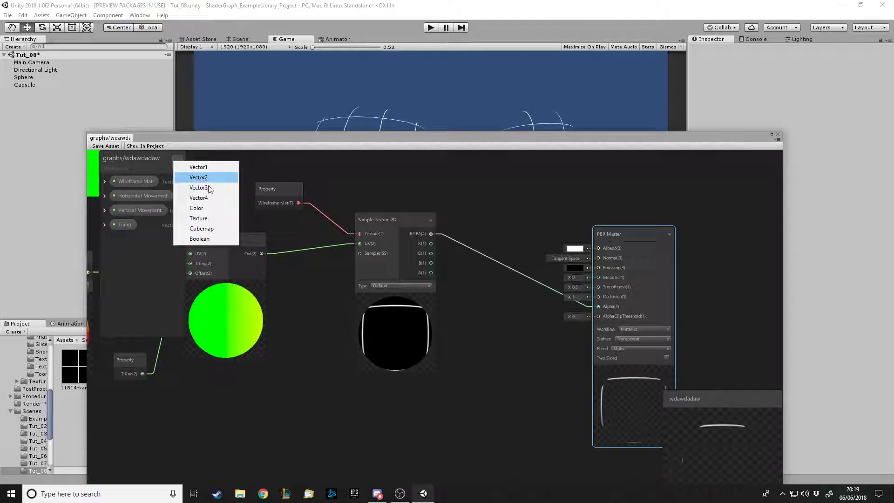
click(207, 205)
text(Line)
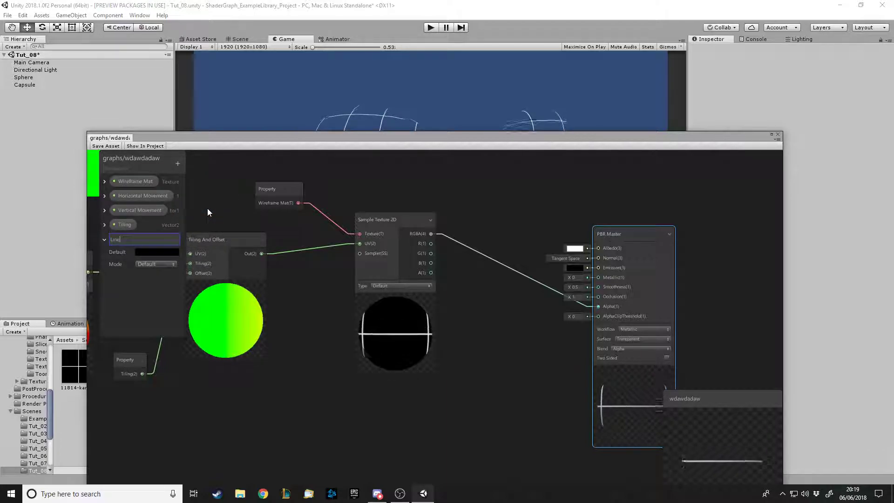
text( Color)
key(Return)
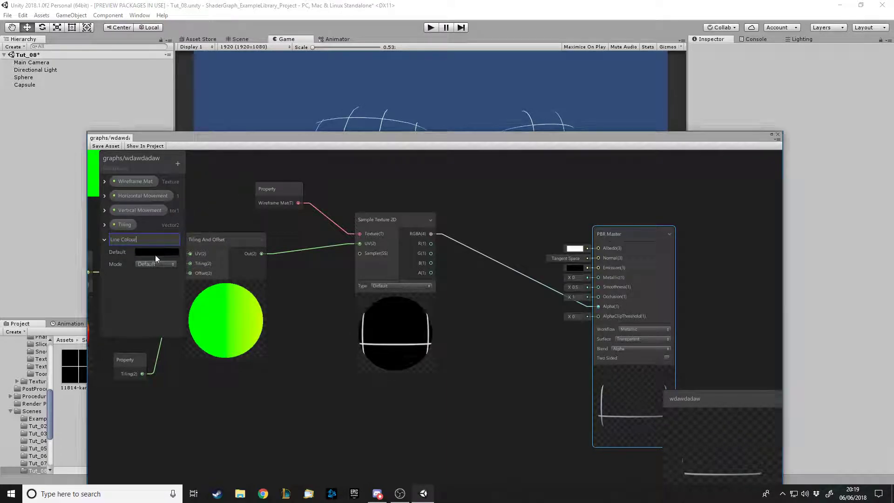
- Set Line Colour's default to white and connect the property, placed beside the PBR Master, to the Albedo input
click(156, 253)
drag(145, 126, 113, 75)
click(209, 61)
drag(148, 240, 469, 190)
drag(579, 243, 598, 248)
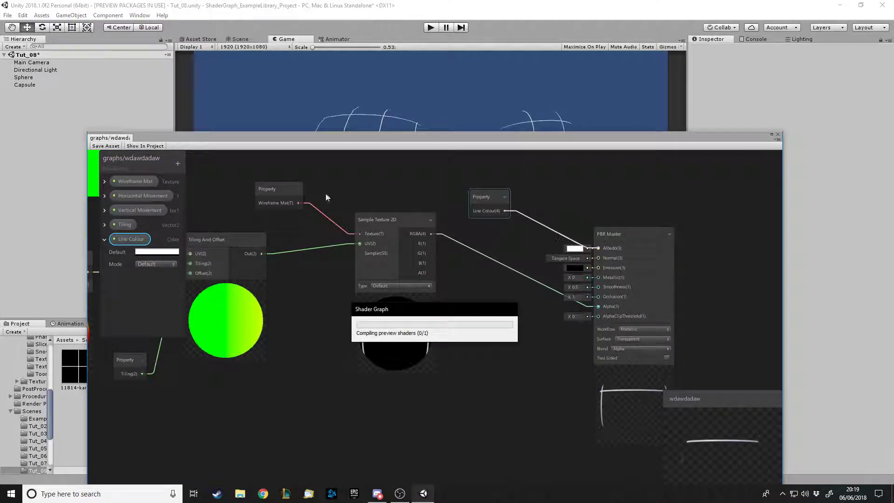
- Uncover the project assets and set Wireframe Mat's Line Colour to red (FF0000)
drag(377, 141, 359, 409)
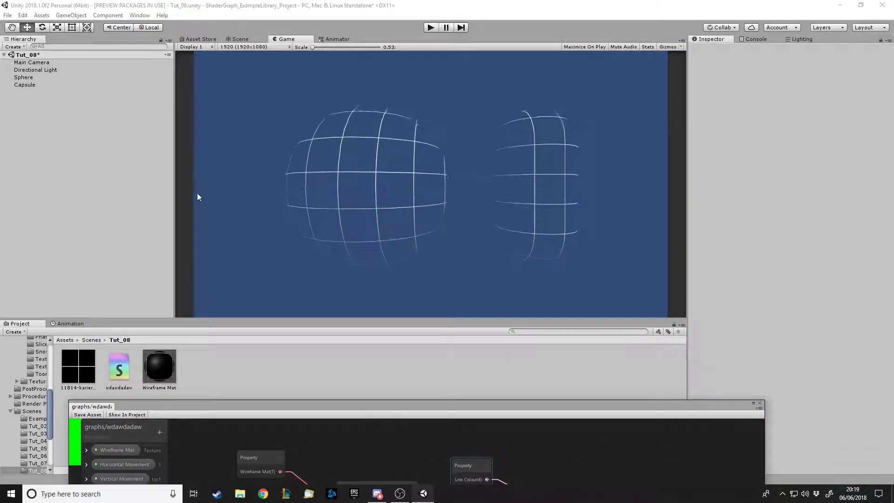
click(167, 365)
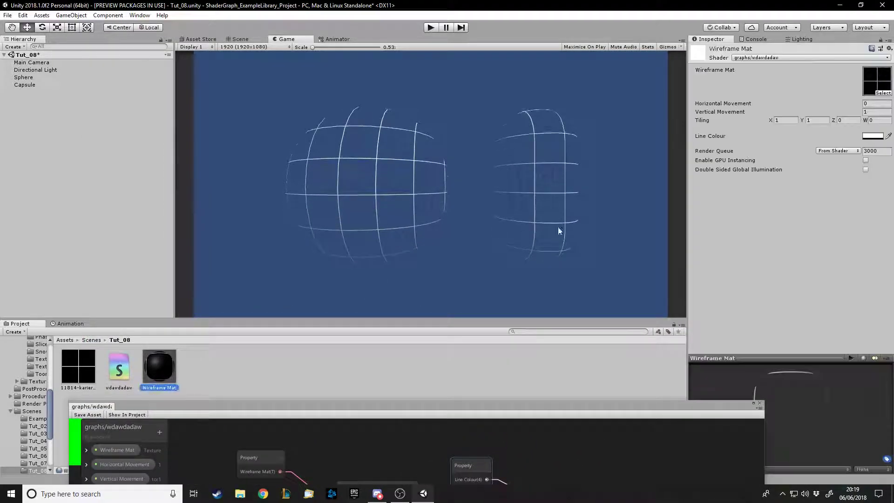
click(870, 136)
drag(159, 136, 216, 47)
drag(169, 192, 214, 154)
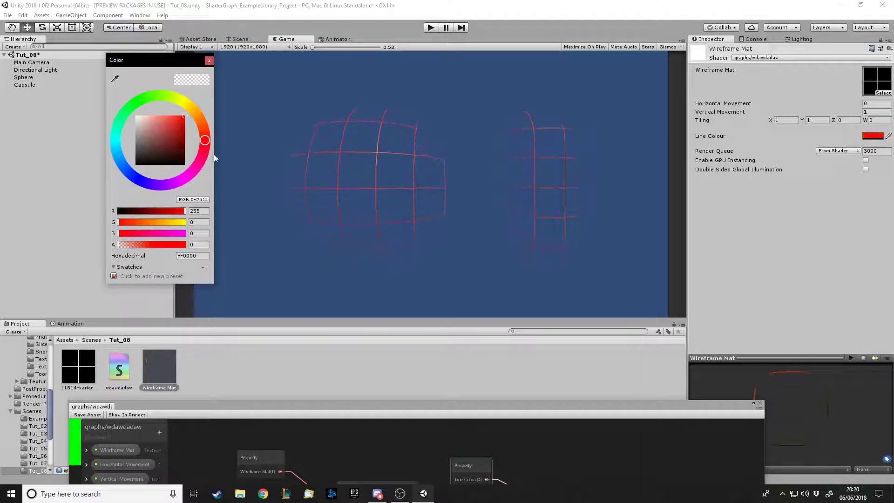
click(209, 60)
- Look over the whole node graph, from the movement Multiply nodes to the Sample Texture 2D and PBR Master
drag(393, 404, 390, 132)
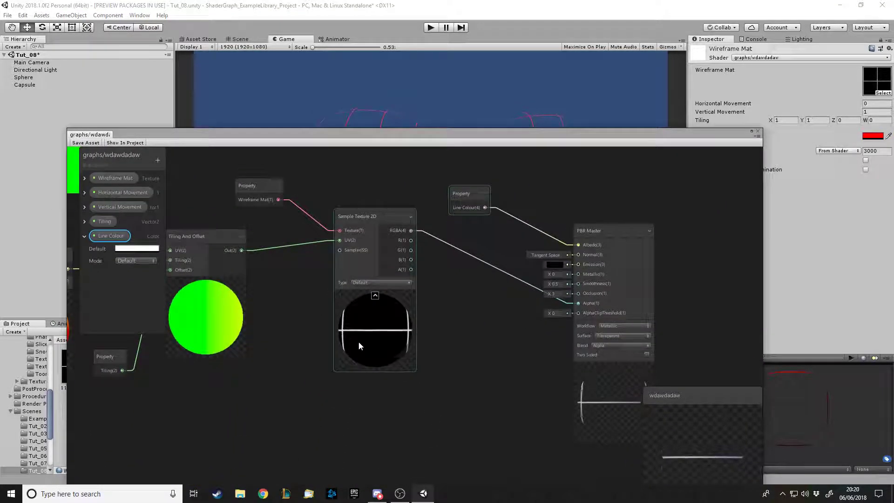
scroll(437, 277, down, 3)
scroll(210, 231, up, 4)
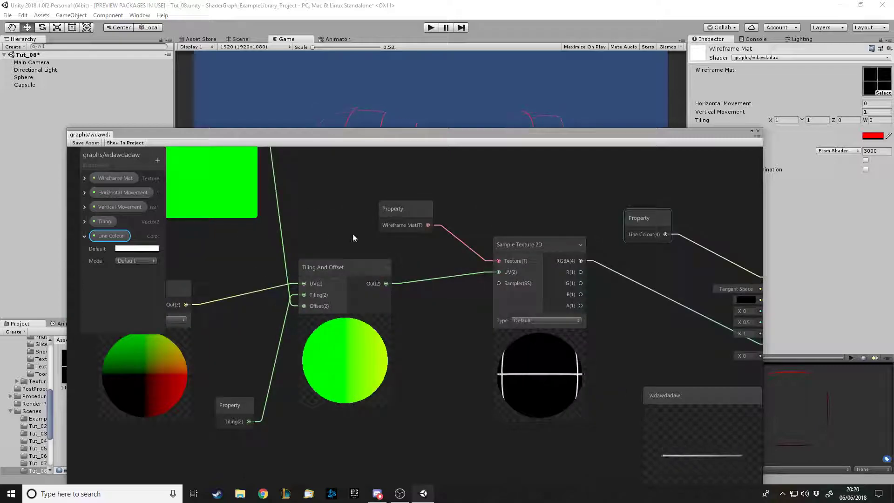
scroll(430, 249, down, 4)
scroll(230, 216, up, 4)
scroll(473, 289, down, 3)
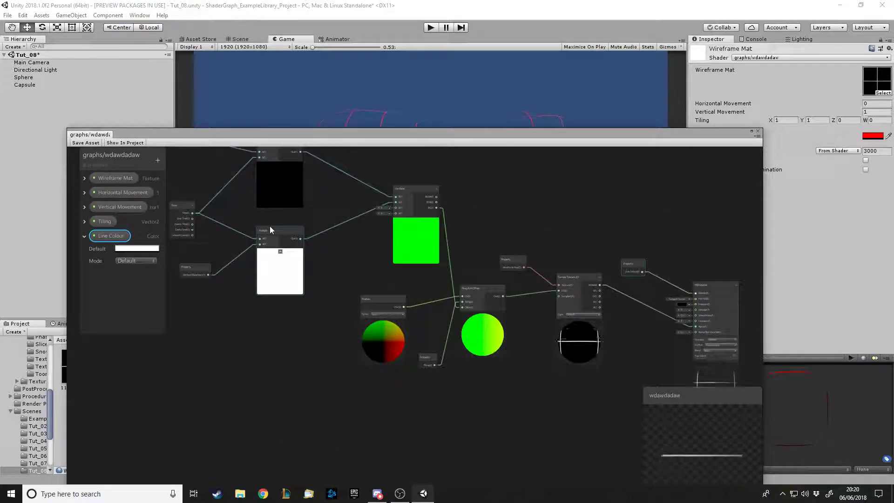
scroll(477, 350, up, 4)
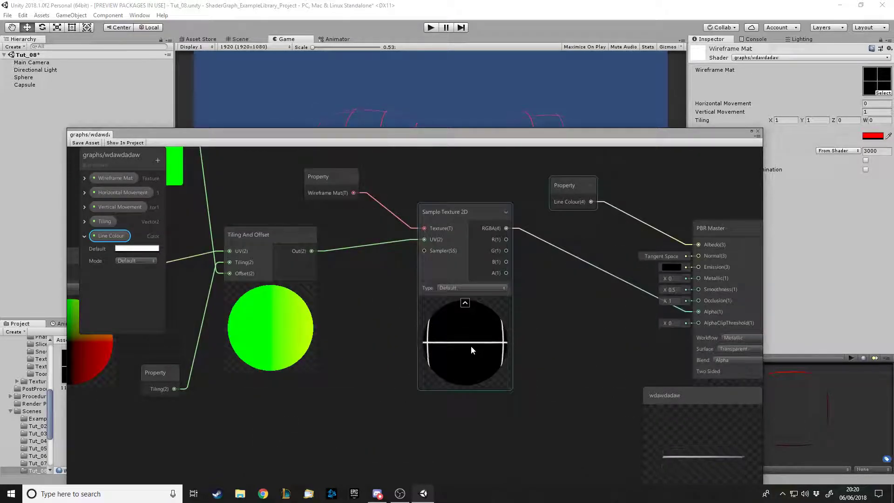
- Try a magenta Emission colour on the PBR Master, save the shader and uncover part of the Game view
drag(509, 142, 475, 77)
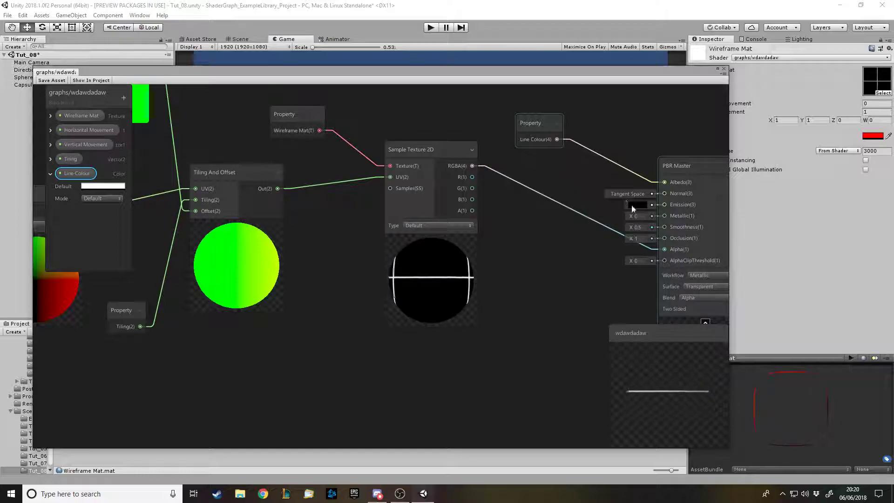
drag(611, 76, 585, 65)
click(611, 194)
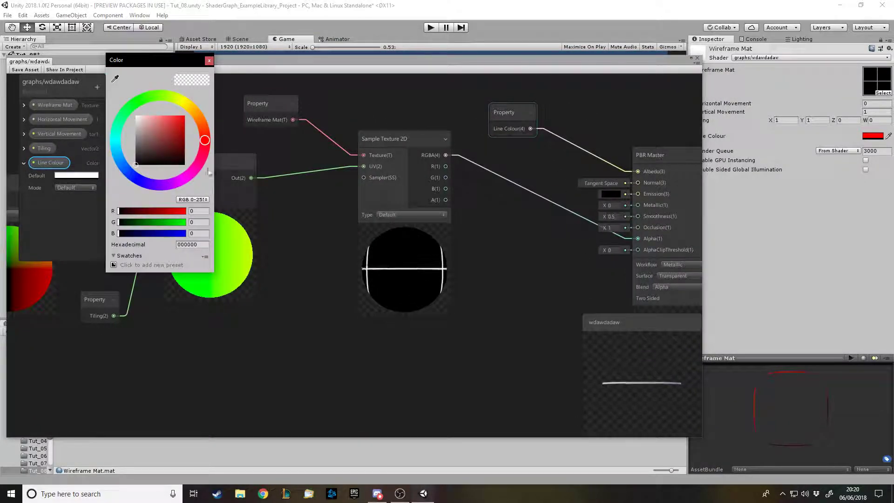
click(209, 61)
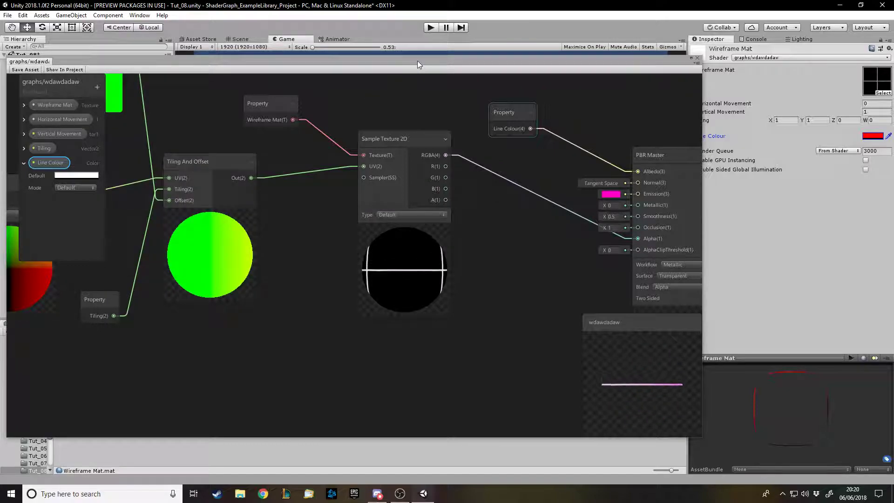
drag(417, 61, 509, 74)
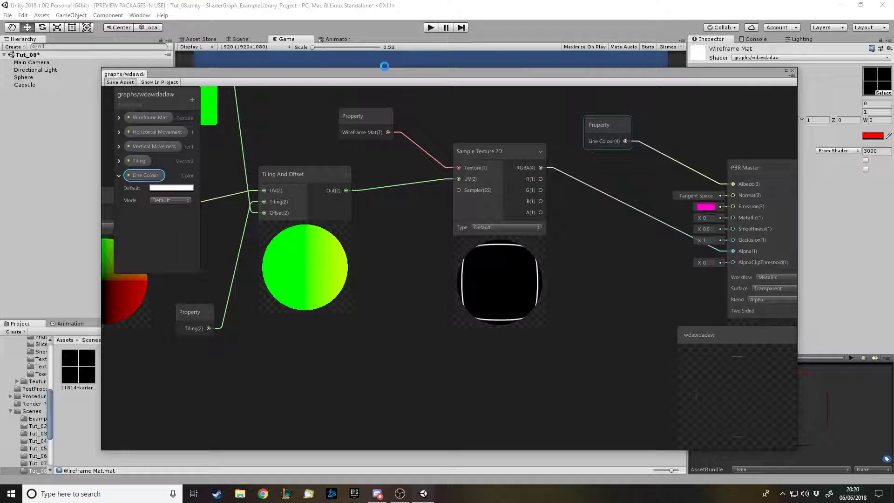
drag(384, 72, 357, 152)
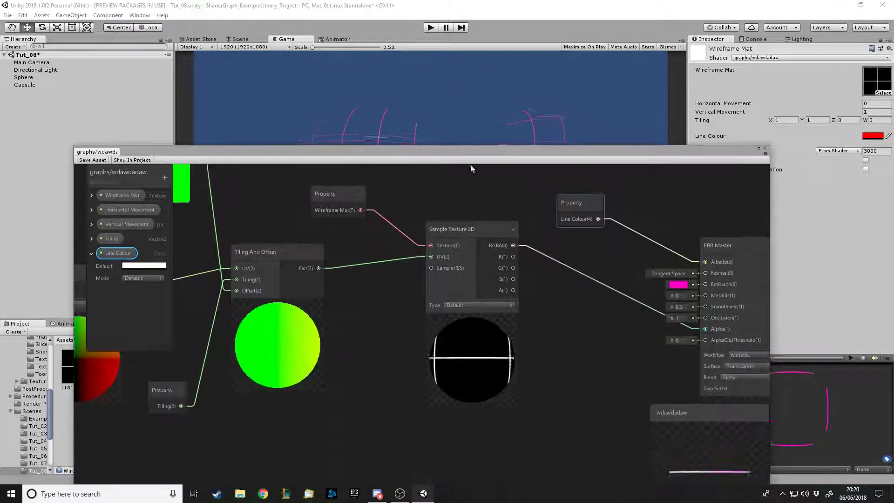
- Set the PBR Master's Emission colour to white (FFFFFF) and save the shader asset
click(678, 284)
drag(172, 126, 116, 98)
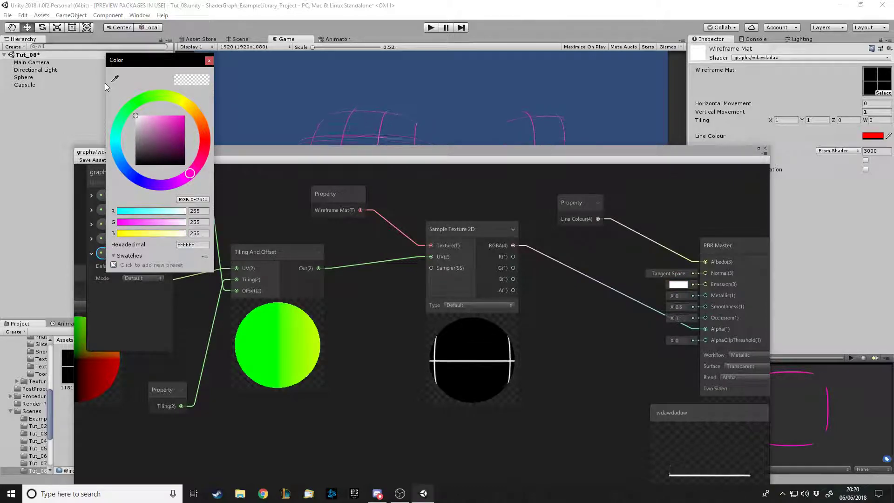
click(209, 61)
click(93, 160)
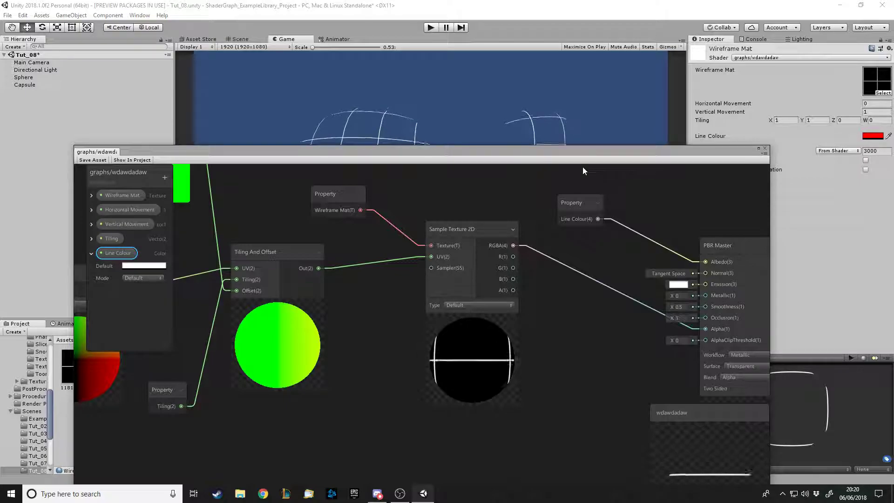
- Move the shader editor down to examine the grid lines in the Game view and bring the editor back up
drag(583, 152, 582, 160)
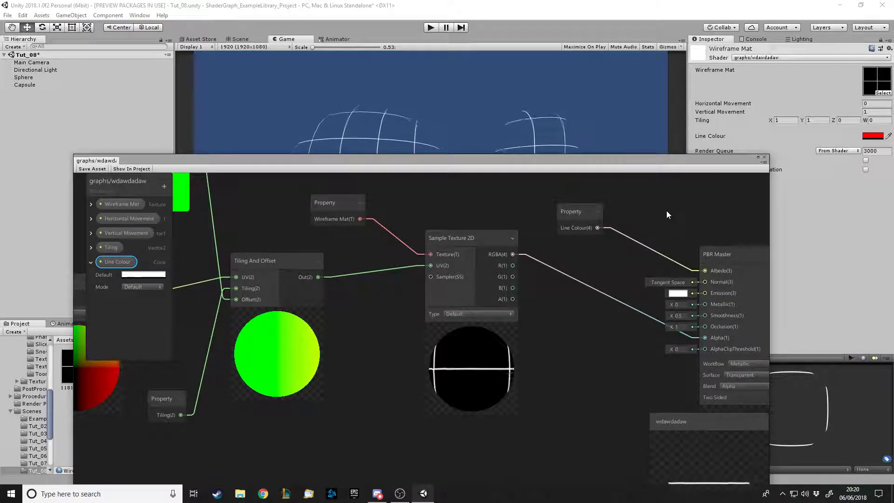
drag(637, 161, 621, 255)
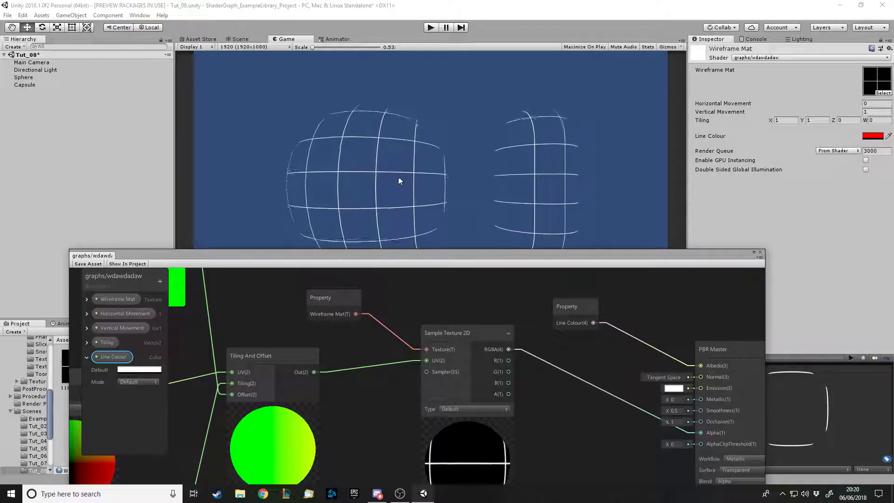
drag(422, 261, 450, 160)
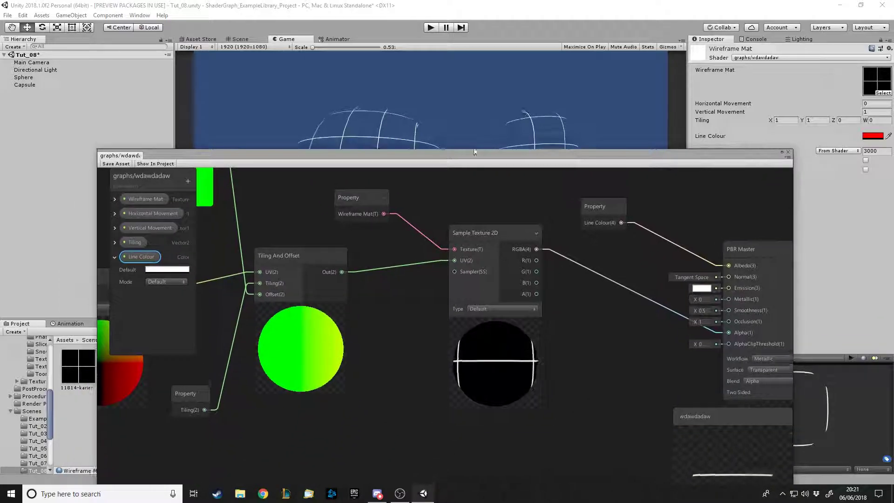
- Review the finished wireframe graph, from the movement and tiling nodes through the texture sampling to the PBR Master
scroll(497, 321, down, 4)
scroll(497, 322, down, 3)
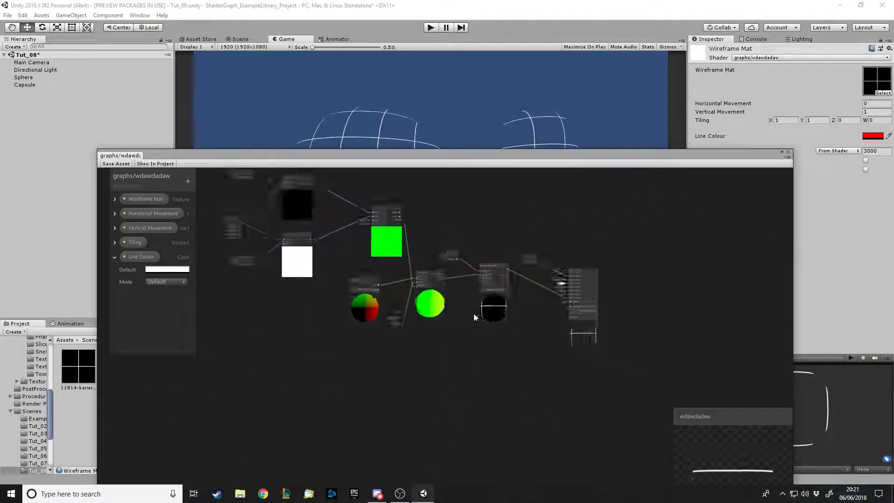
scroll(397, 201, up, 3)
scroll(487, 329, up, 1)
scroll(485, 334, up, 1)
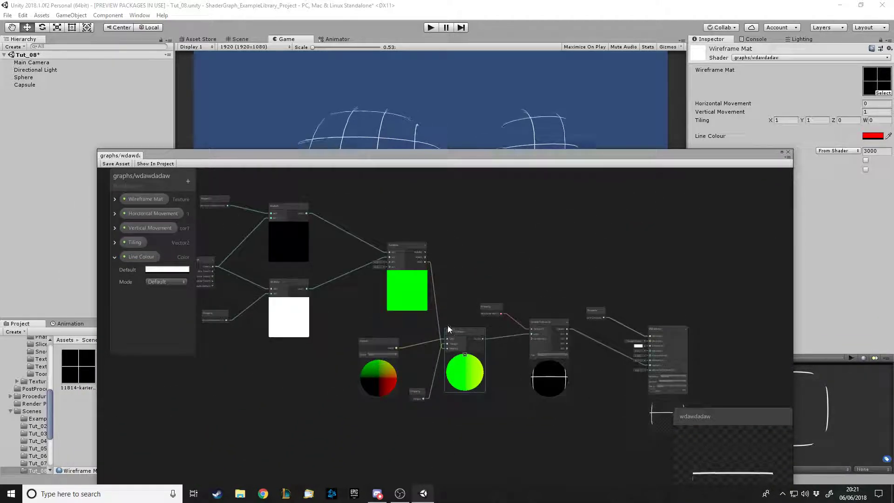
scroll(449, 326, down, 1)
- Close the shader graph editor with its changes saved and run the scene in Play mode
drag(517, 156, 505, 92)
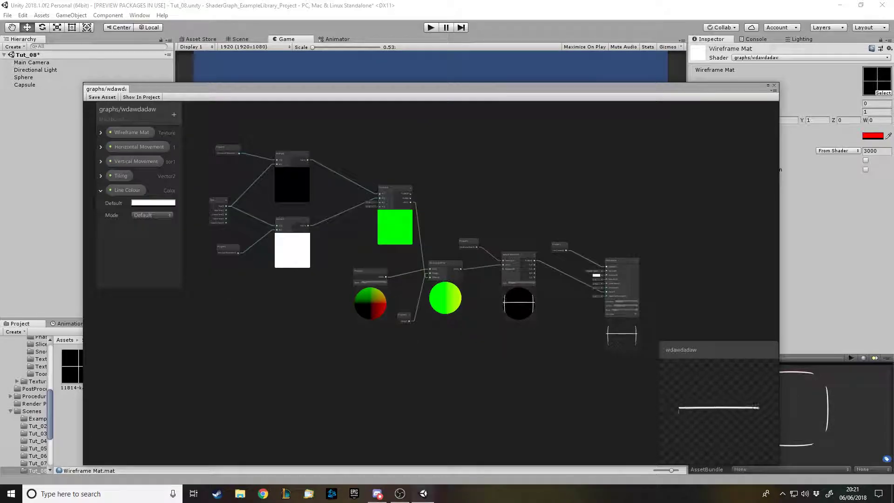
click(774, 85)
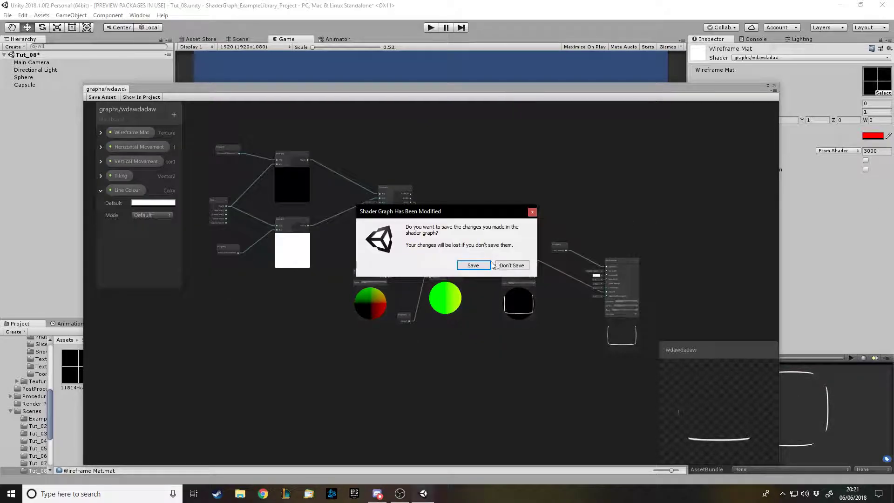
click(473, 265)
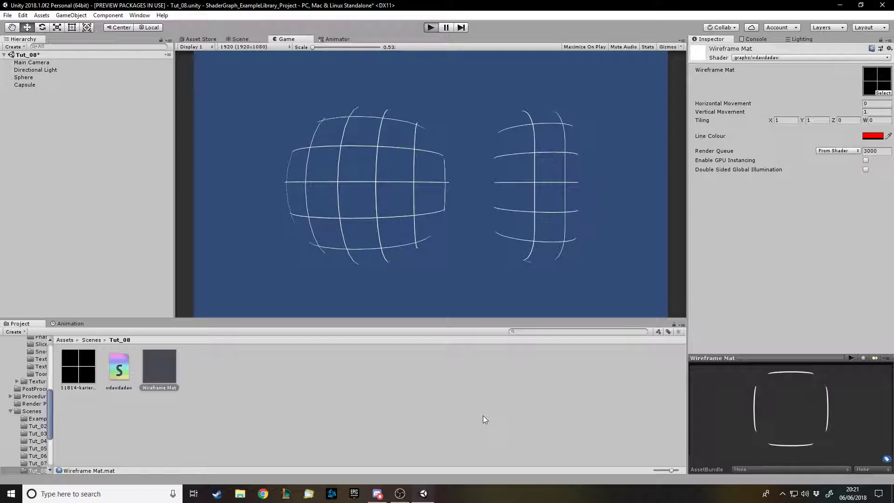
key(ctrl+p)
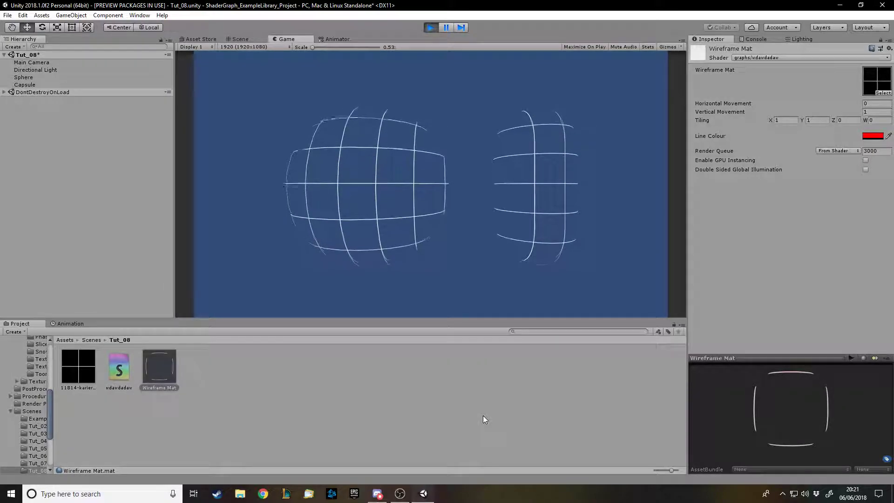